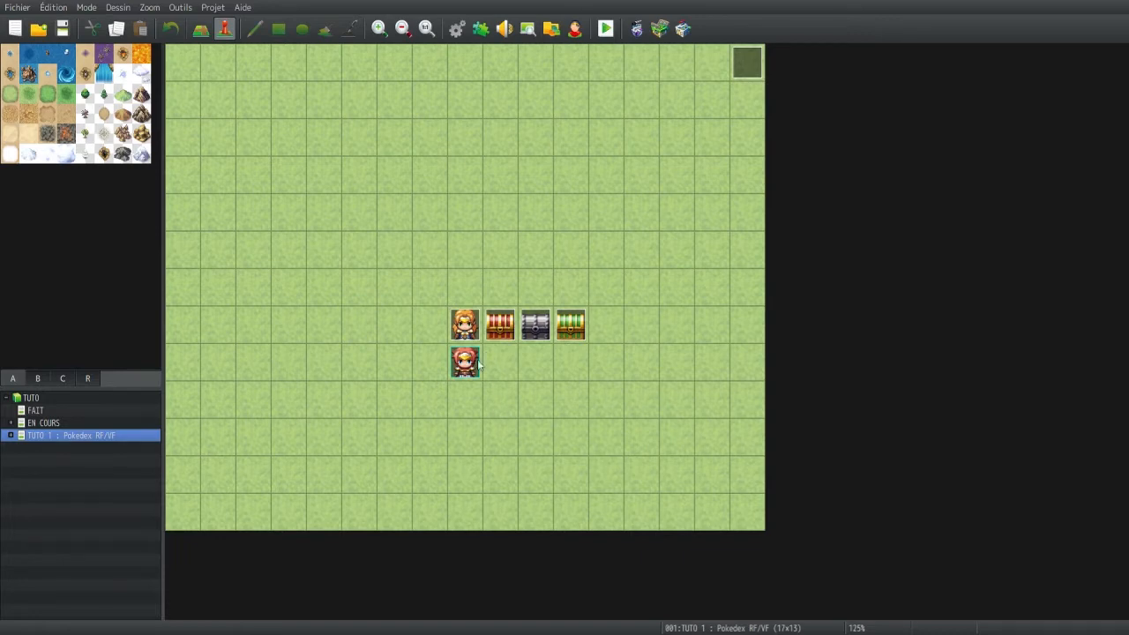
Review the command list of the blonde character's event on the TUTO 1 map
{"action": "double_click", "coordinate": [465, 324]}
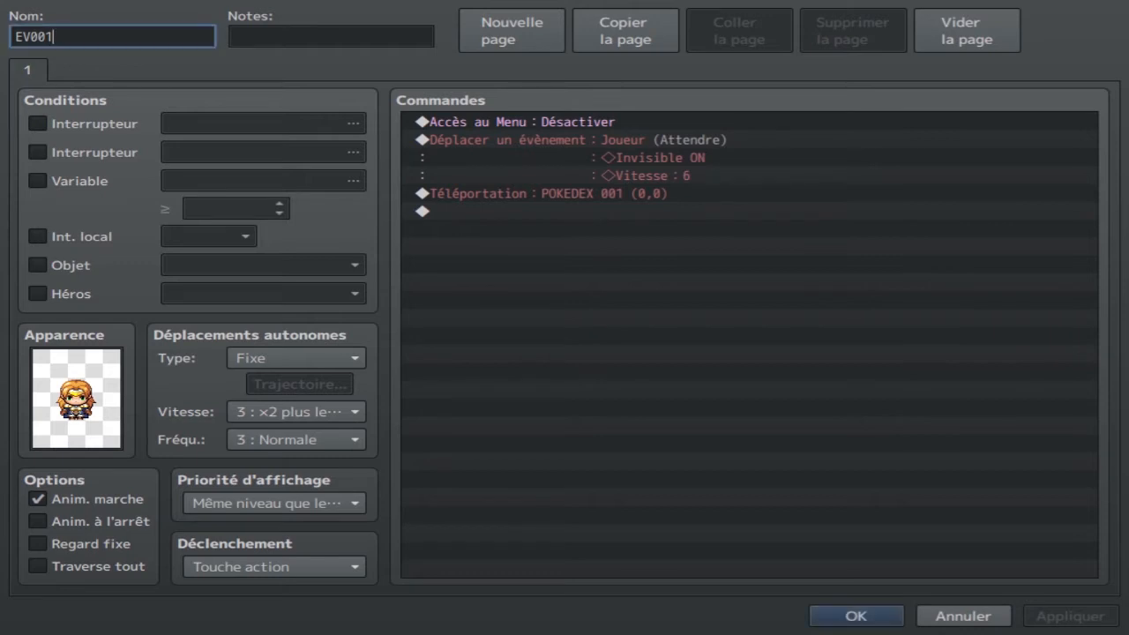
{"action": "left_click", "coordinate": [832, 615]}
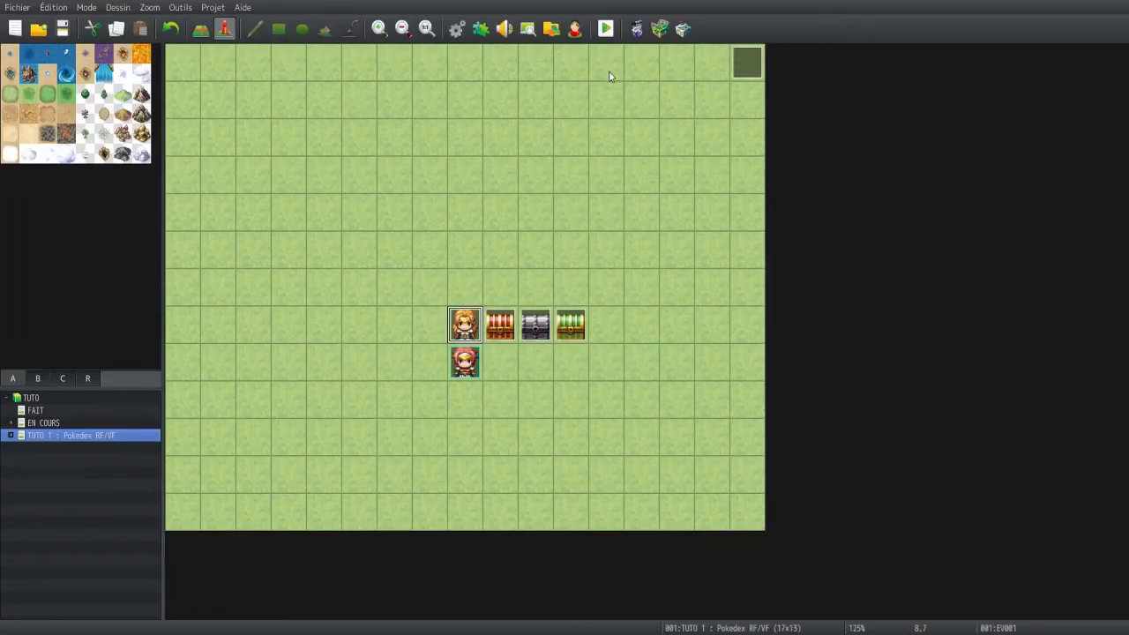
Launch a playtest, start a new game and check that the main menu is accessible
{"action": "left_click", "coordinate": [603, 32]}
{"action": "left_click", "coordinate": [144, 74]}
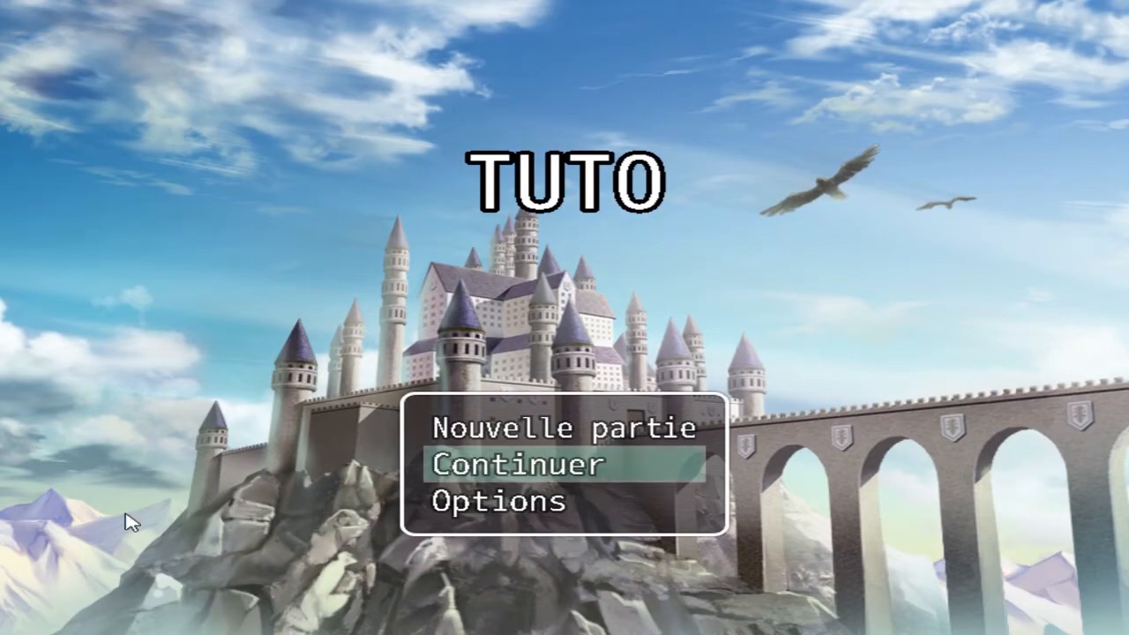
{"action": "double_click", "coordinate": [565, 429]}
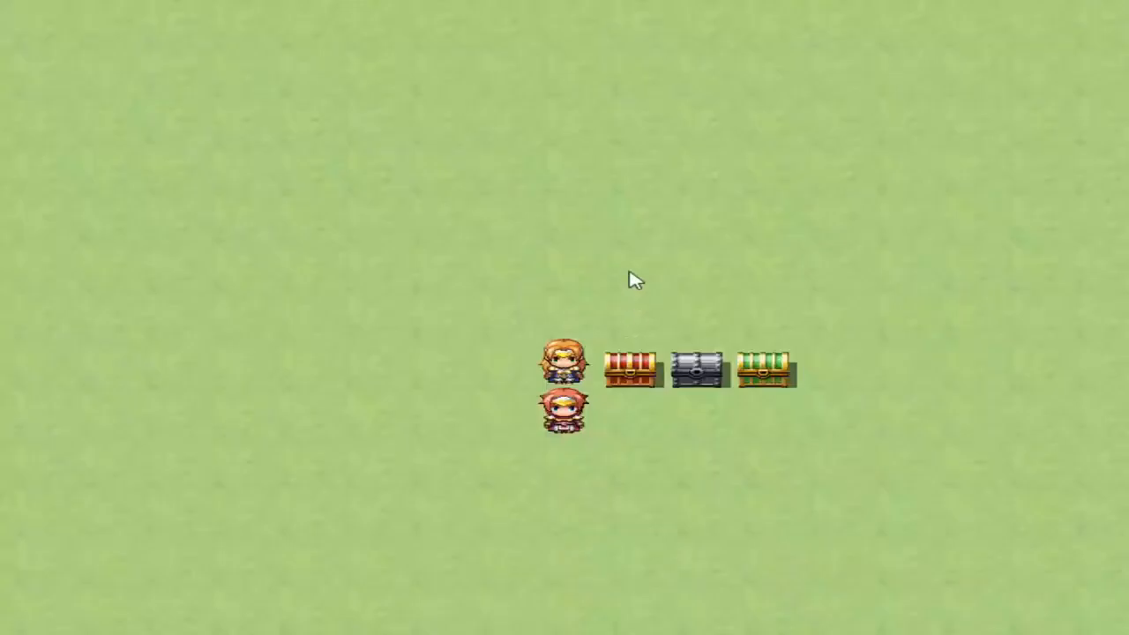
{"action": "right_click", "coordinate": [582, 411]}
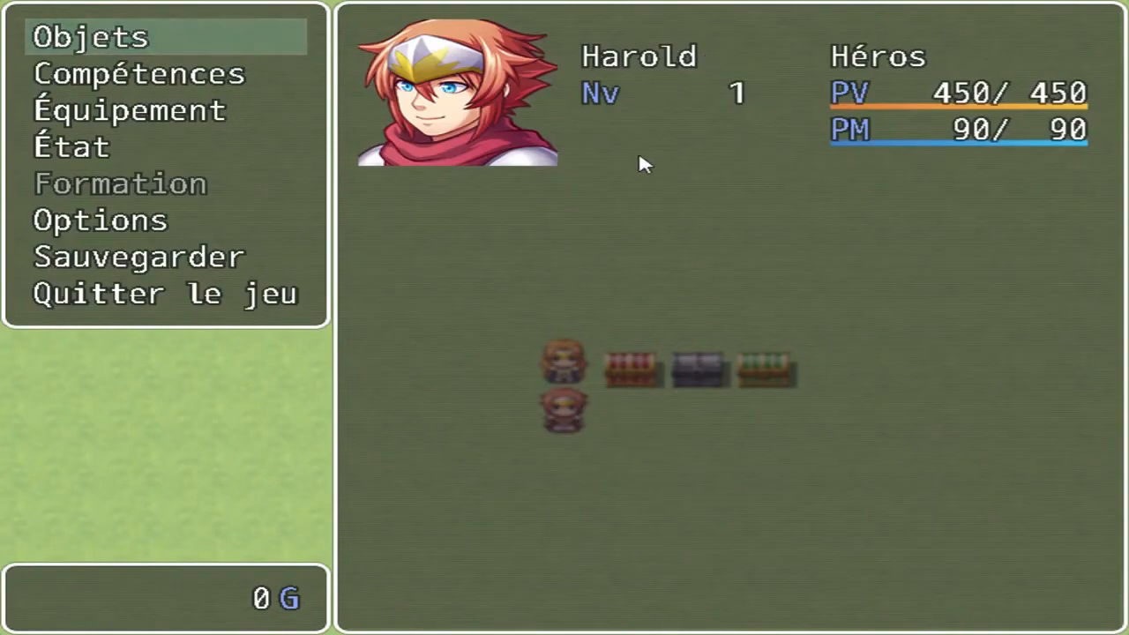
{"action": "right_click", "coordinate": [659, 224]}
Test the Pokédex through the blonde character, browse between entries 001 and 003, and exit through the red portal
{"action": "left_click", "coordinate": [547, 366]}
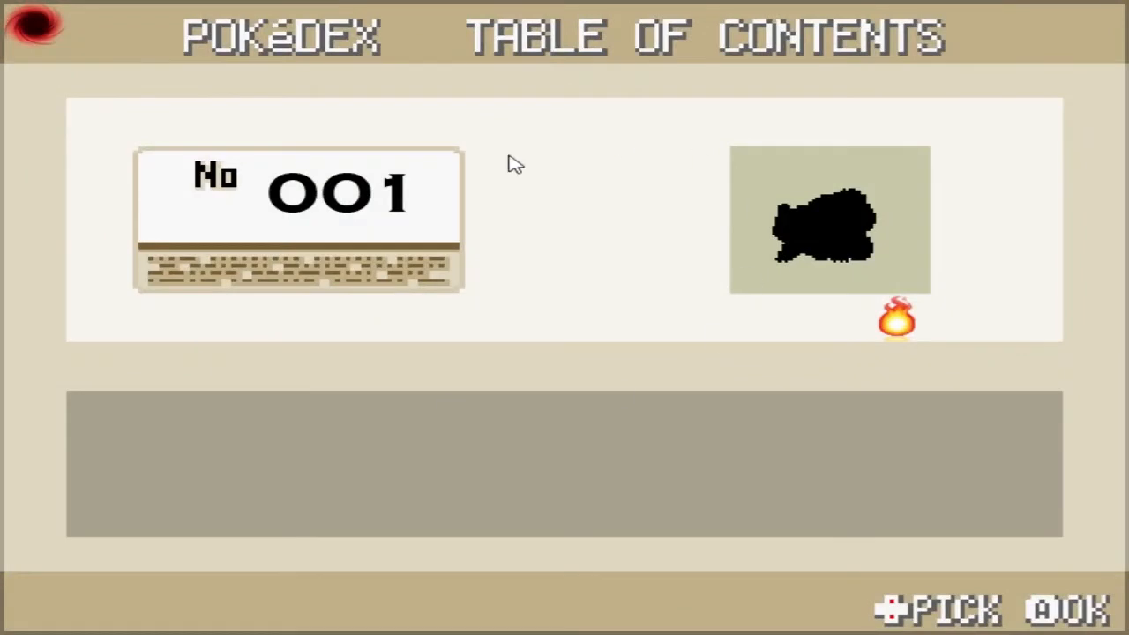
{"action": "left_click", "coordinate": [37, 29]}
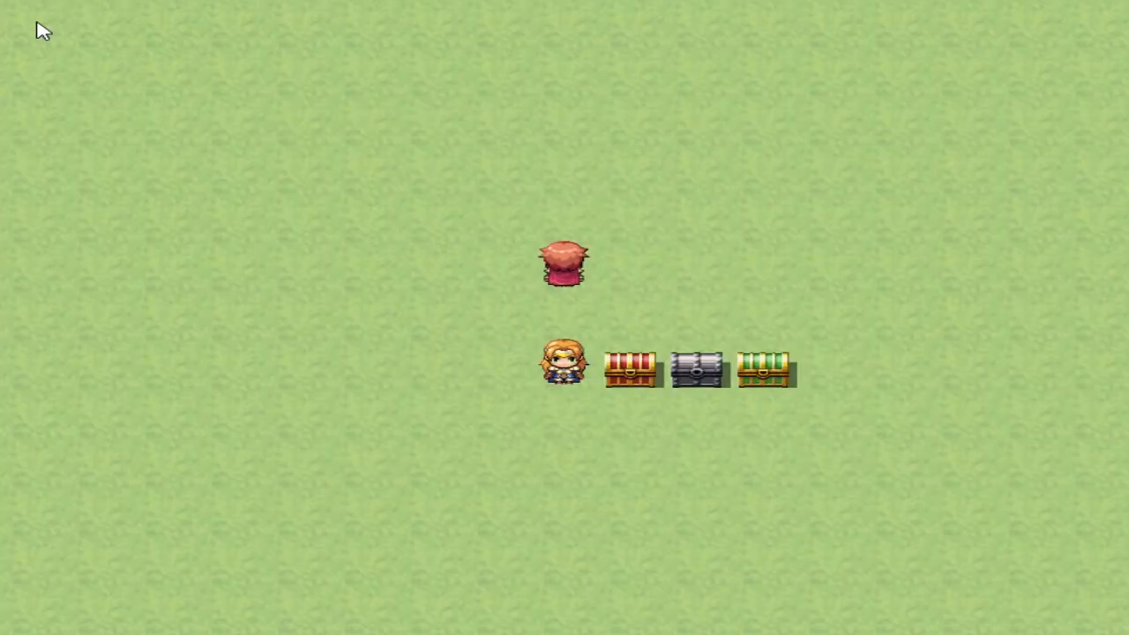
{"action": "left_click", "coordinate": [563, 362]}
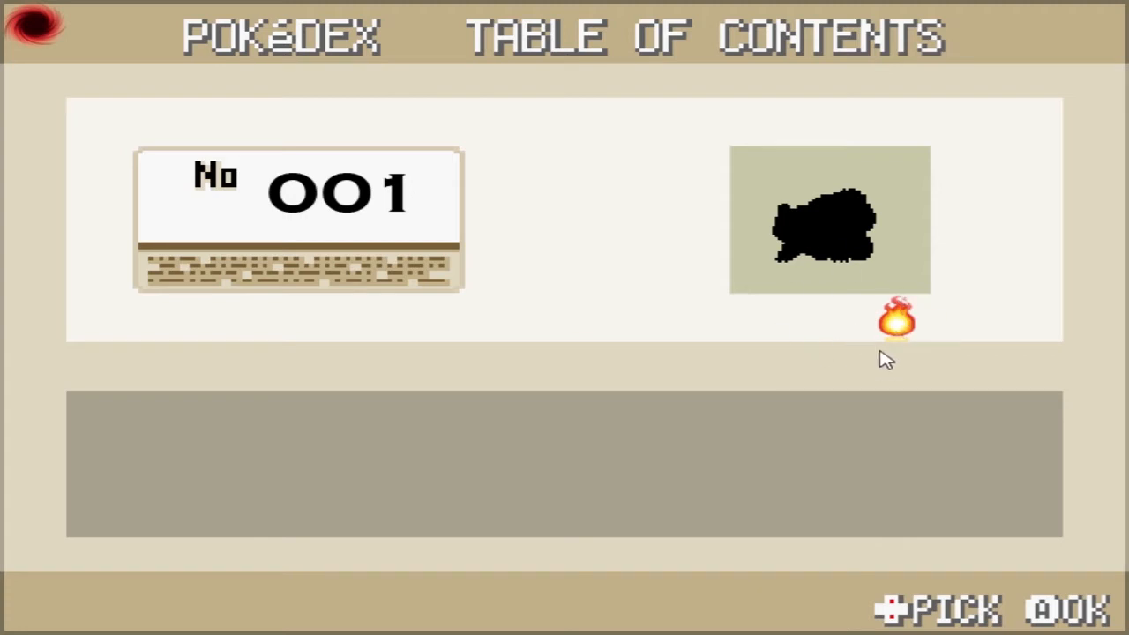
{"action": "left_click", "coordinate": [899, 330]}
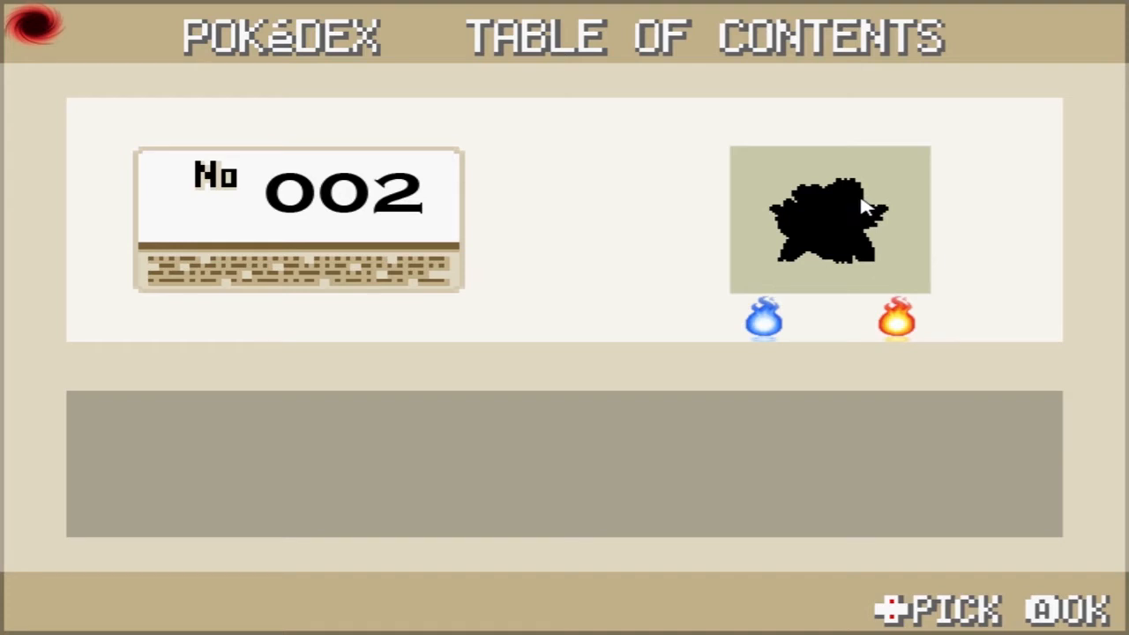
{"action": "left_click", "coordinate": [769, 325]}
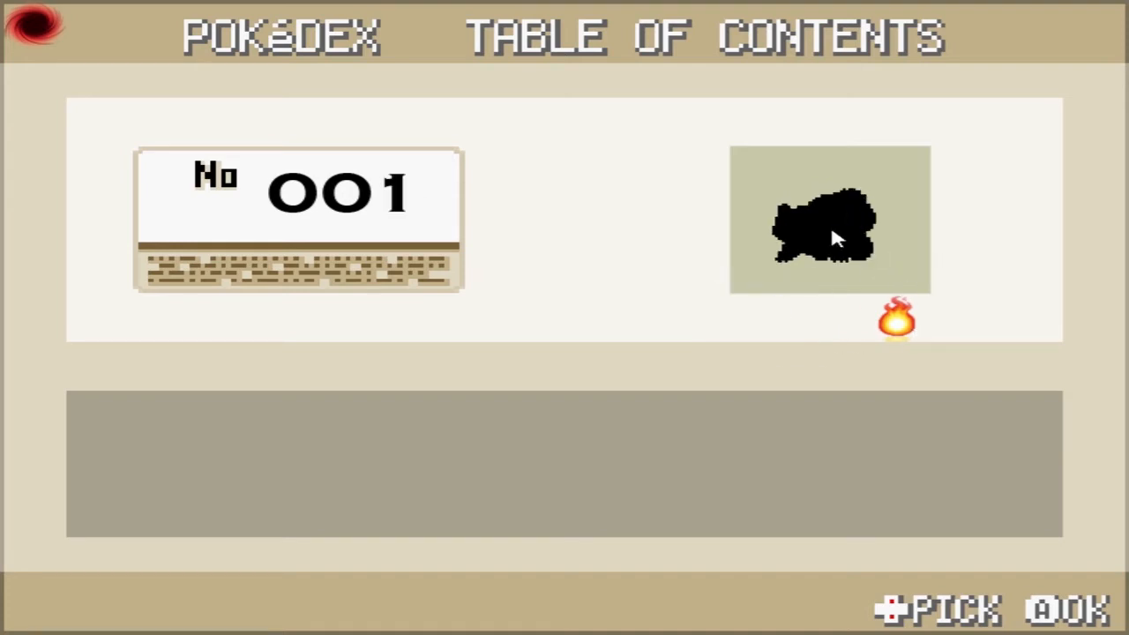
{"action": "left_click", "coordinate": [898, 327]}
{"action": "left_click", "coordinate": [900, 328]}
{"action": "left_click", "coordinate": [46, 36]}
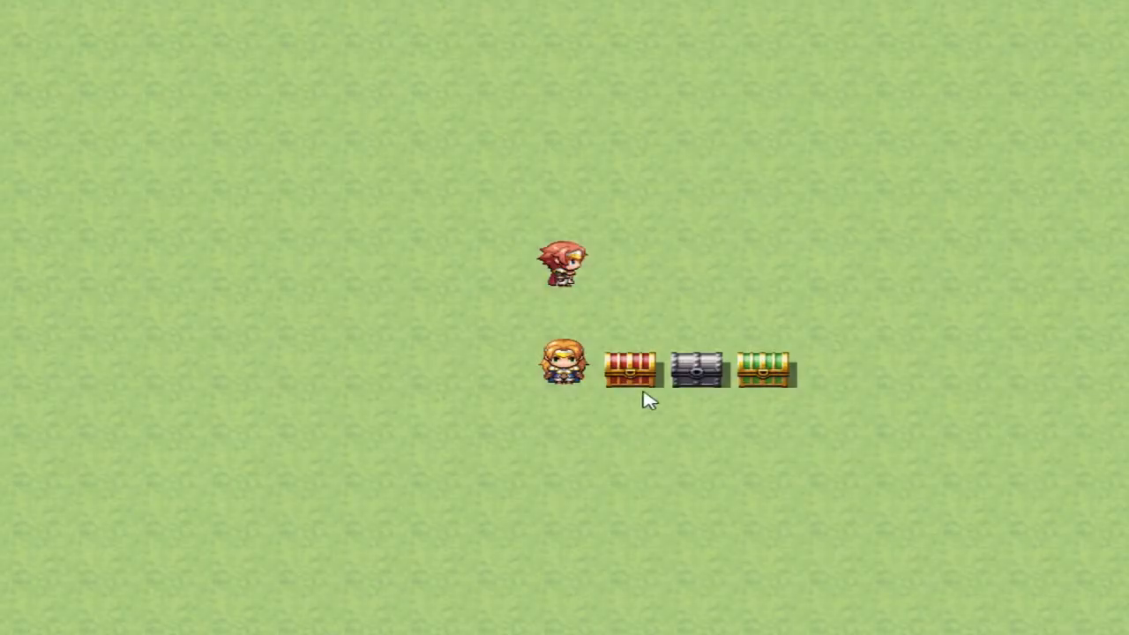
Open the red chest, check entry 001 in the Pokédex, and test main menu access after exiting
{"action": "left_click", "coordinate": [636, 380]}
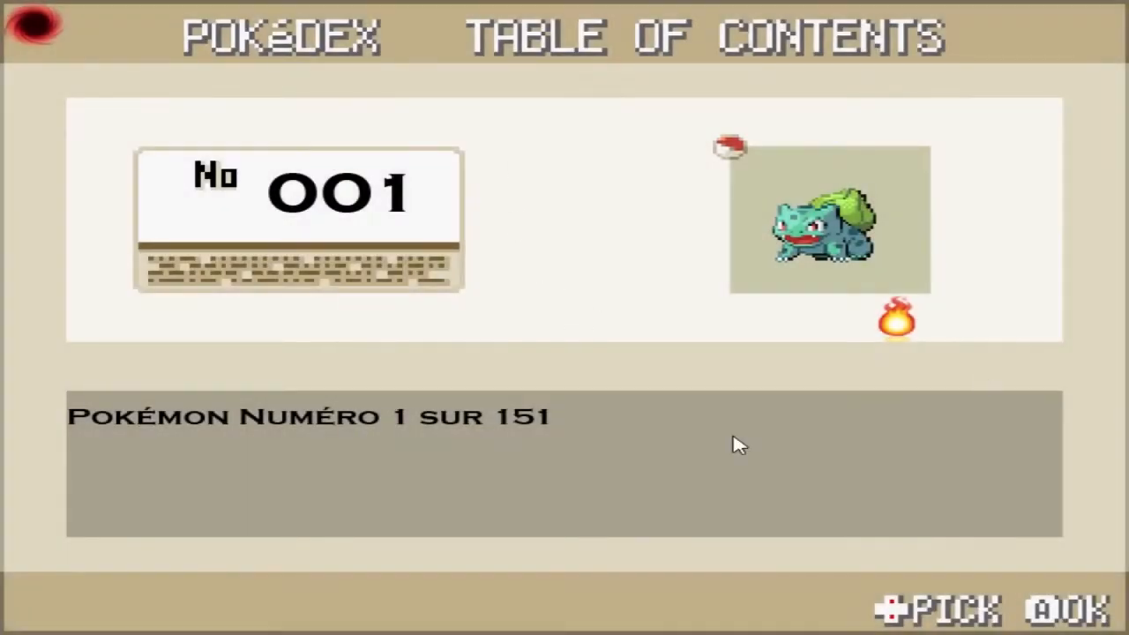
{"action": "left_click", "coordinate": [42, 28]}
{"action": "right_click", "coordinate": [584, 177]}
{"action": "right_click", "coordinate": [732, 206]}
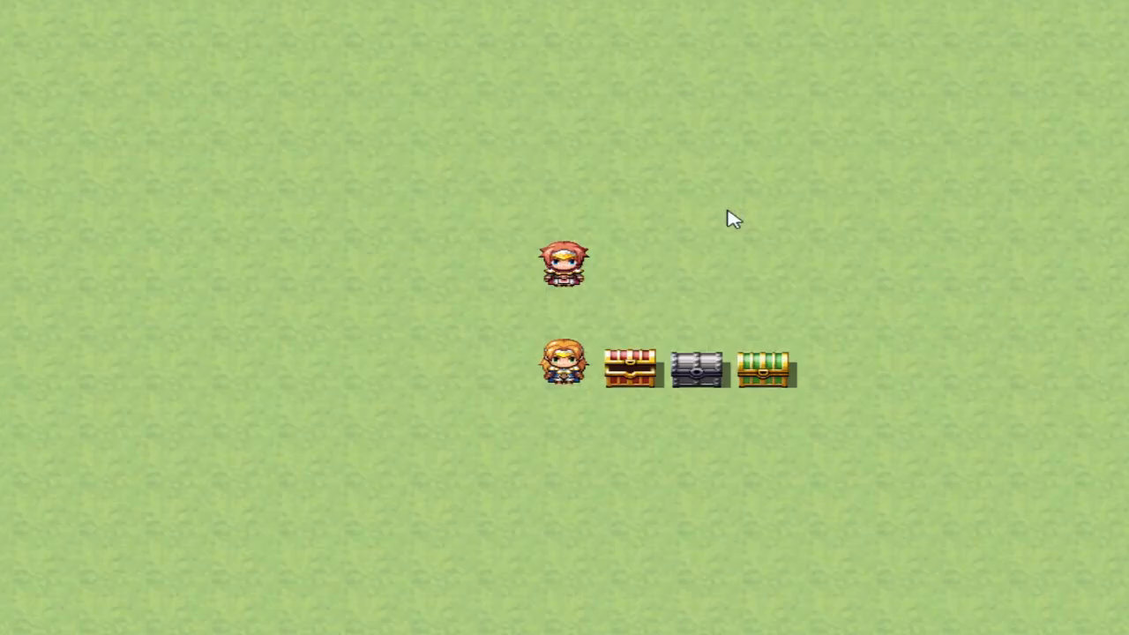
Open the green chest and check its Pokémon at Pokédex entry 003 before returning to the map
{"action": "left_click", "coordinate": [766, 381]}
{"action": "left_click", "coordinate": [566, 374]}
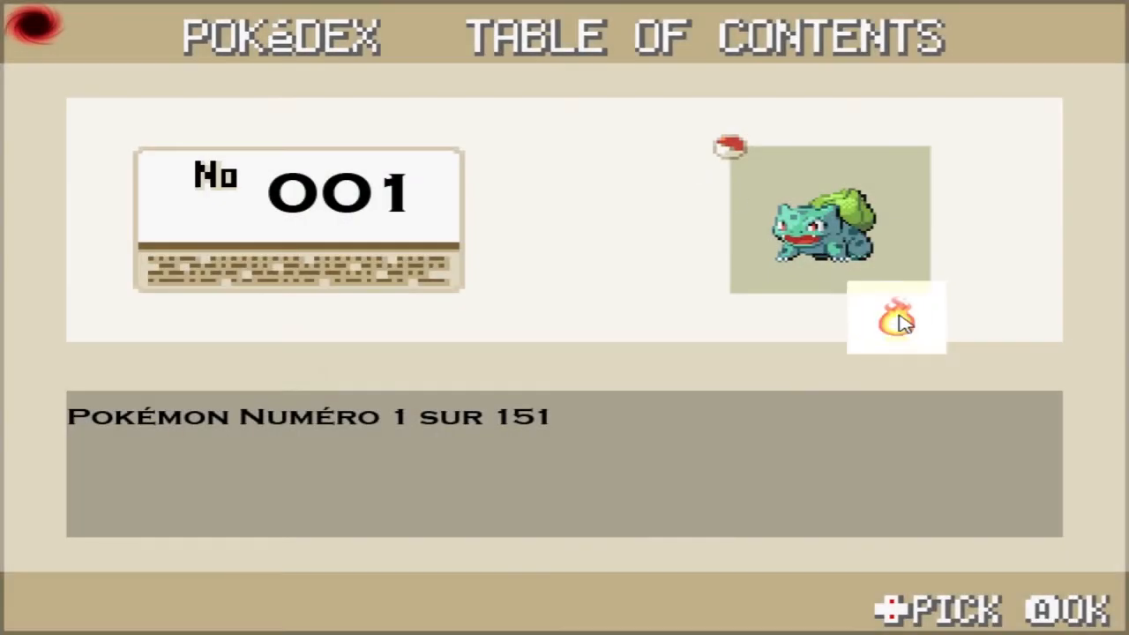
{"action": "left_click", "coordinate": [900, 325]}
{"action": "left_click", "coordinate": [910, 320]}
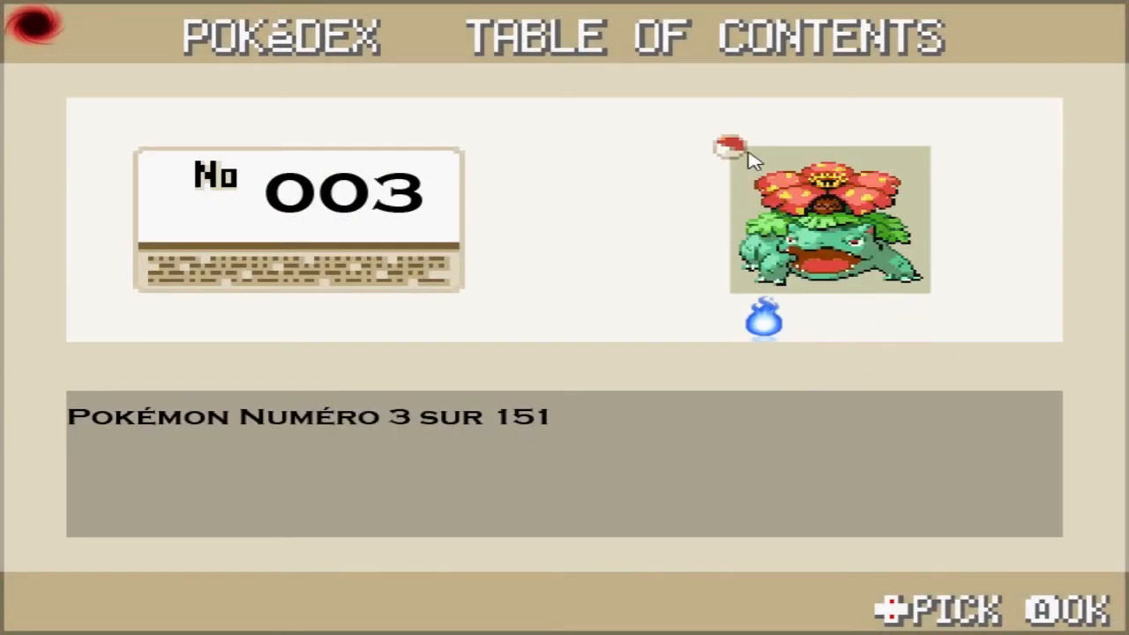
{"action": "left_click", "coordinate": [36, 26]}
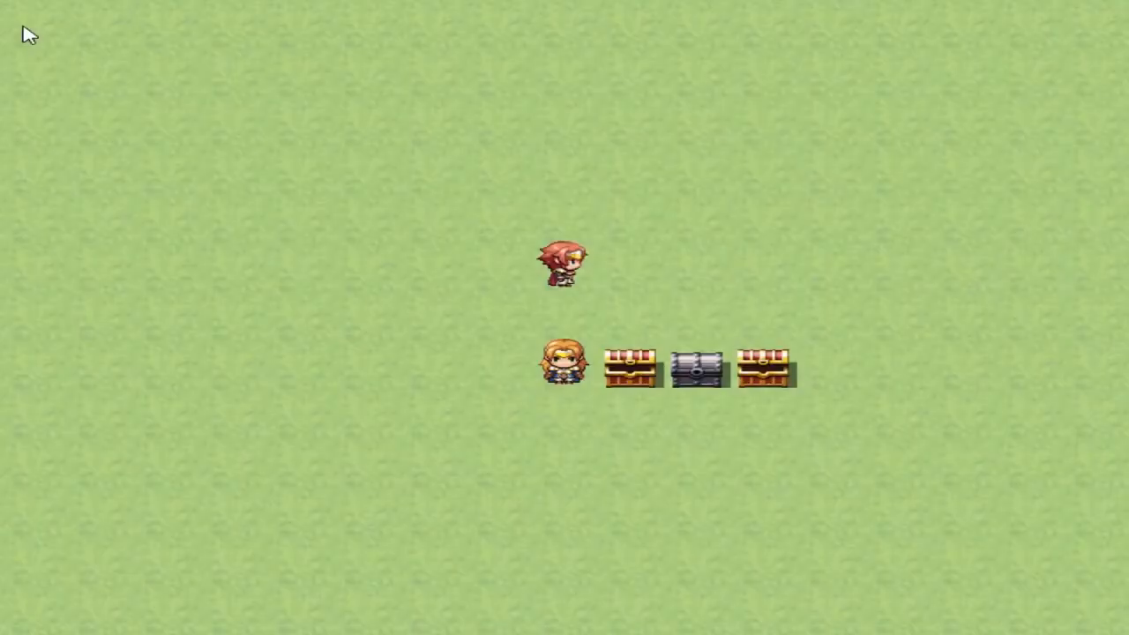
Open the silver chest, page through the Pokédex from entry 001 to 003, and end the playtest
{"action": "left_click", "coordinate": [722, 352]}
{"action": "left_click", "coordinate": [572, 373]}
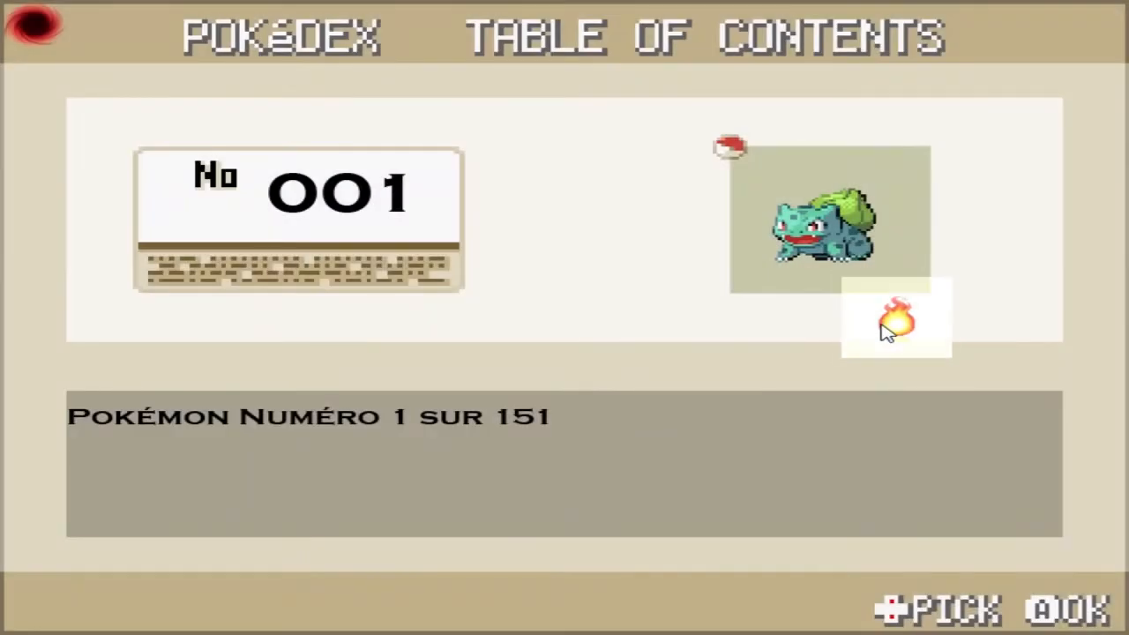
{"action": "left_click", "coordinate": [887, 329]}
{"action": "left_click", "coordinate": [880, 322]}
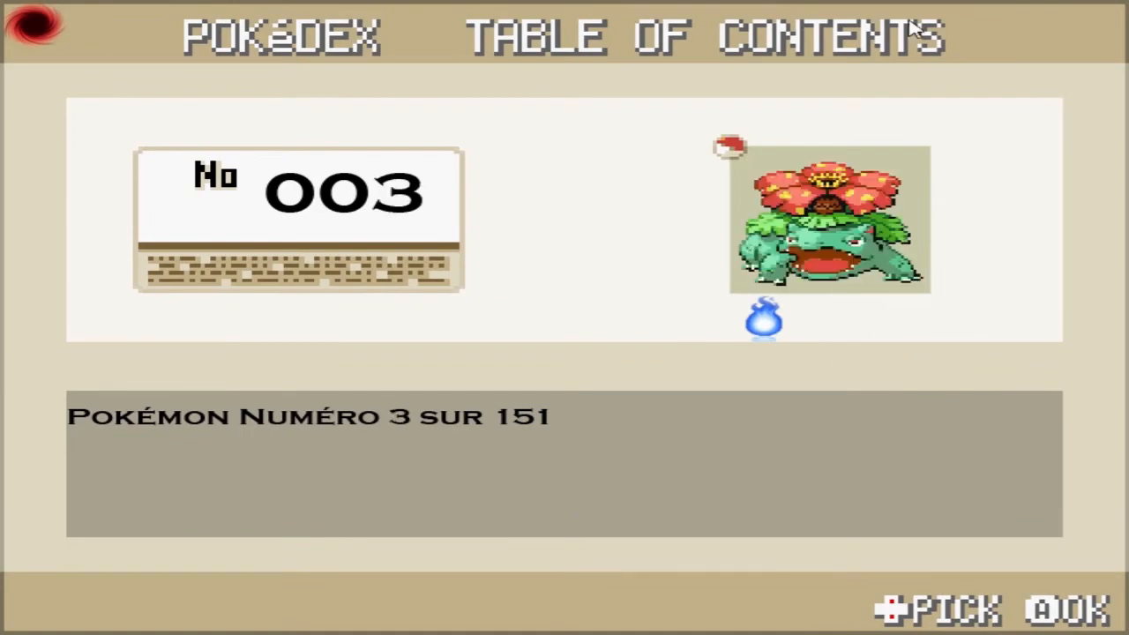
{"action": "key", "text": "alt+F4"}
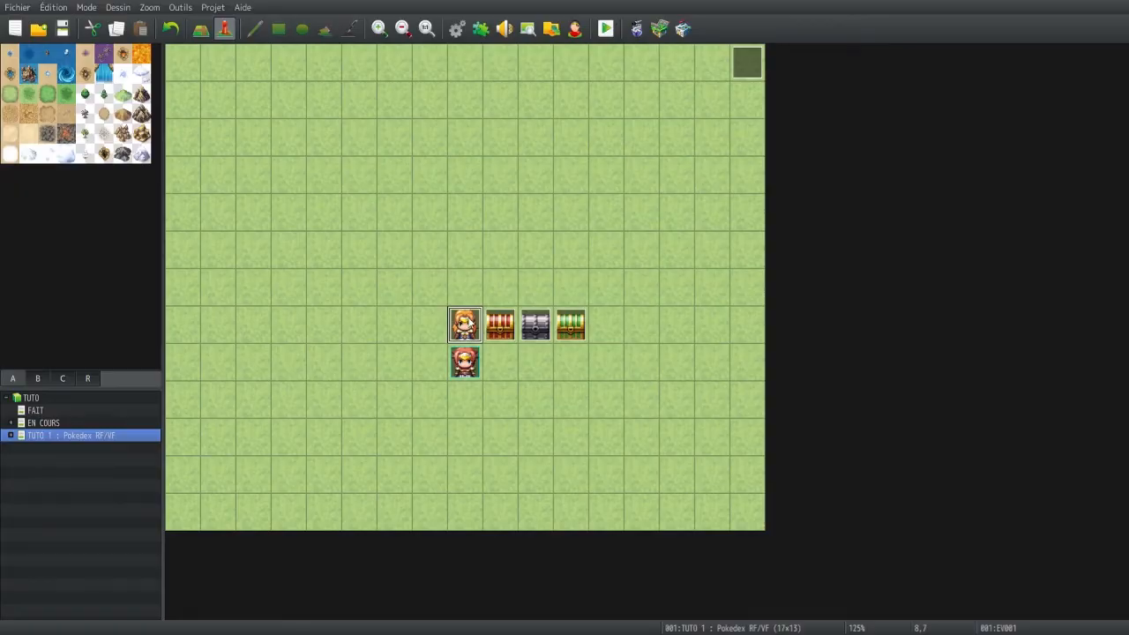
Examine the commands of the blonde character's event and of the red, silver and green chest events
{"action": "double_click", "coordinate": [466, 325]}
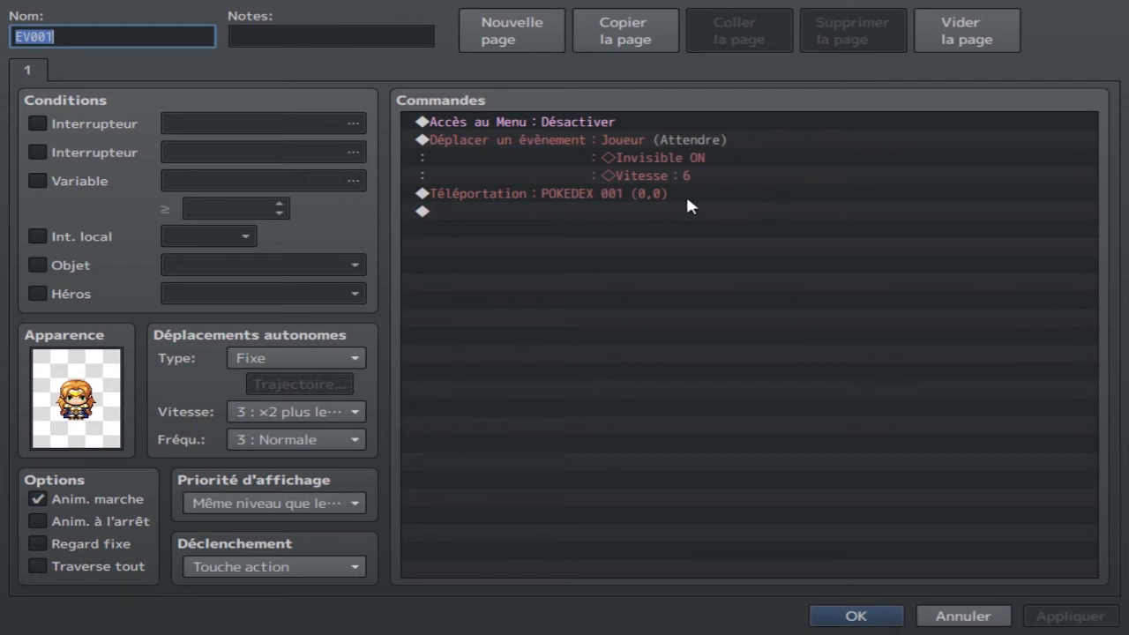
{"action": "left_click", "coordinate": [840, 618]}
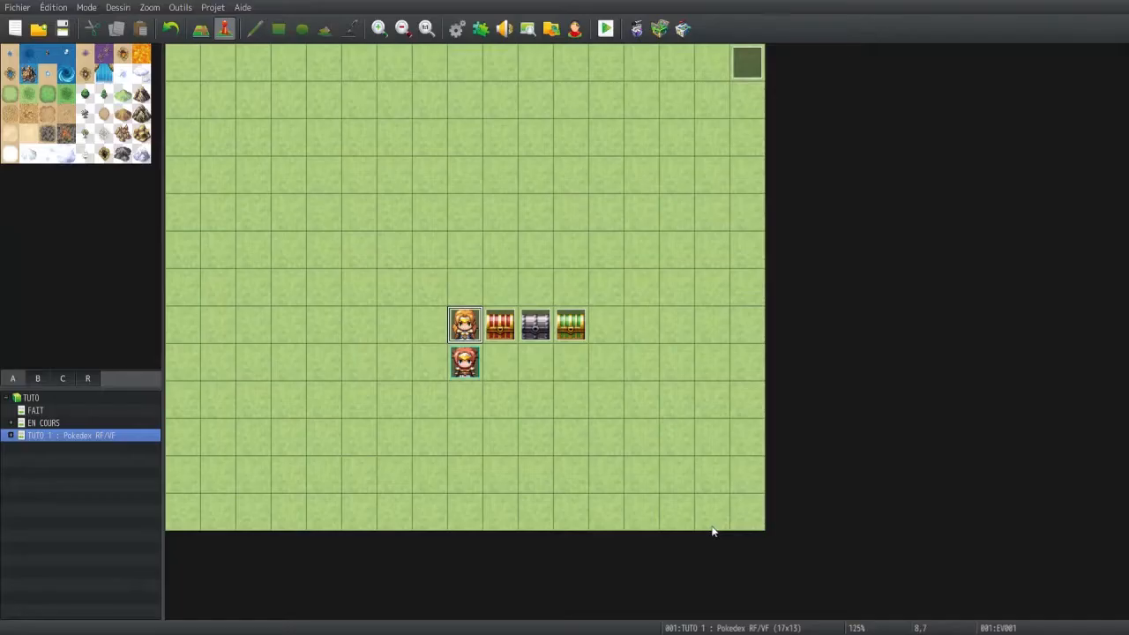
{"action": "double_click", "coordinate": [508, 327]}
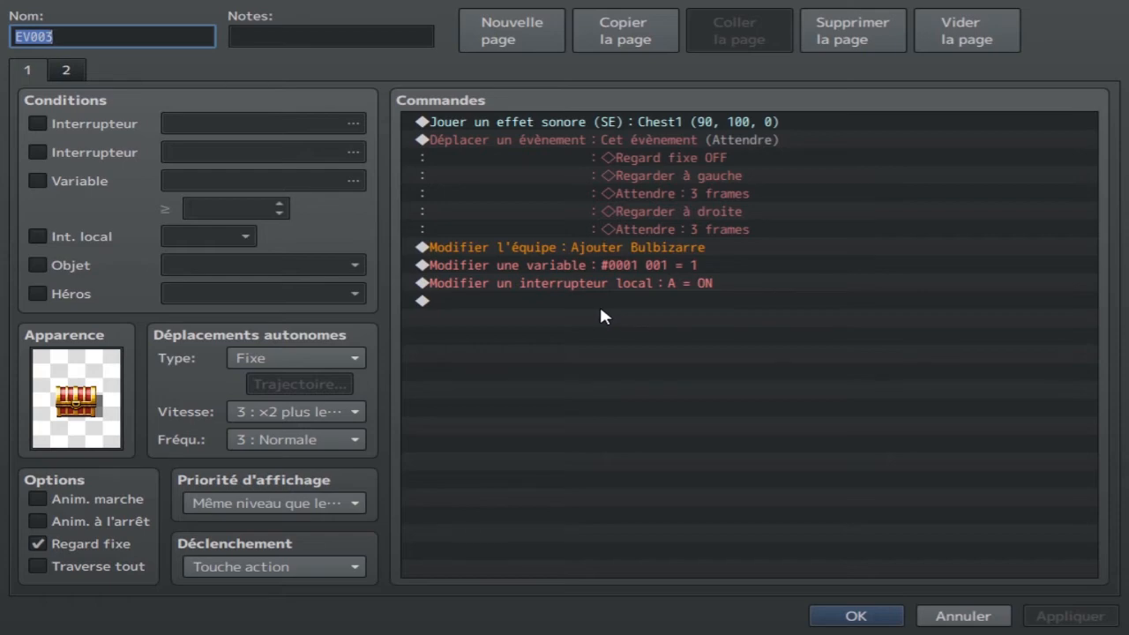
{"action": "left_click", "coordinate": [854, 616]}
{"action": "double_click", "coordinate": [535, 326]}
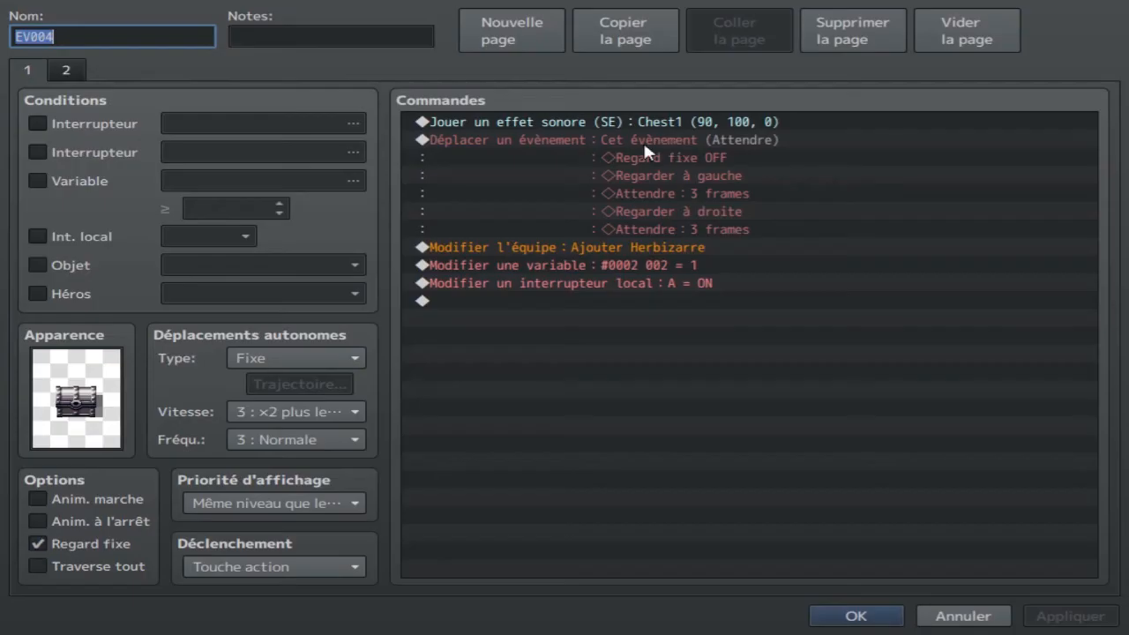
{"action": "left_click", "coordinate": [843, 615]}
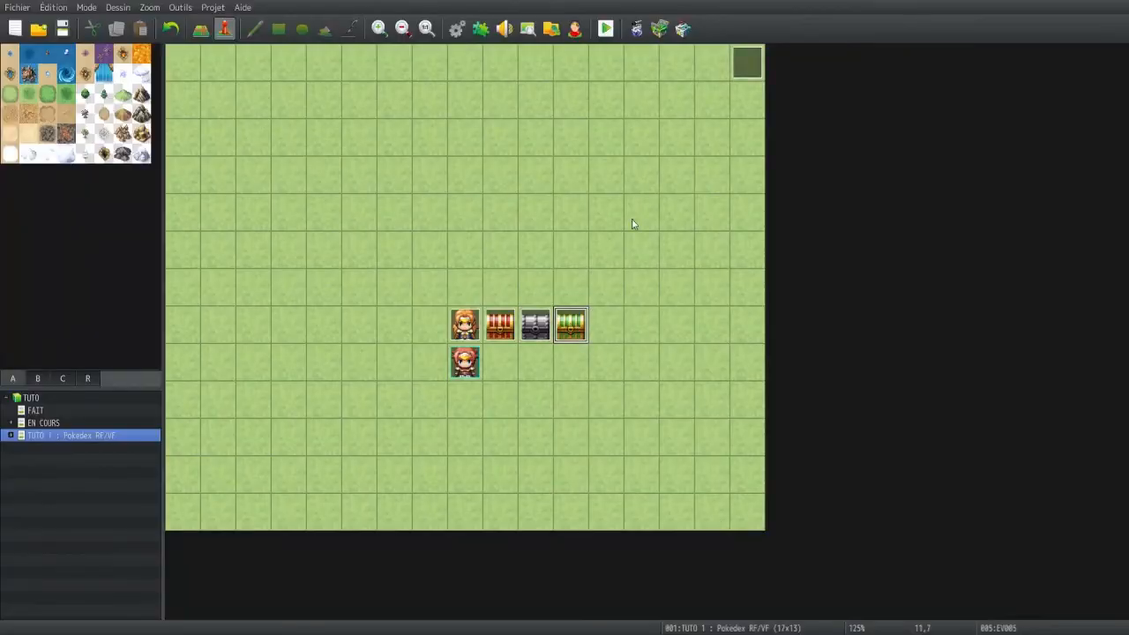
{"action": "double_click", "coordinate": [570, 323]}
{"action": "left_click", "coordinate": [862, 616]}
Examine the Bulbizarre, Herbizarre and Florizarre hero entries in the database, comparing their general settings
{"action": "key", "text": "F9"}
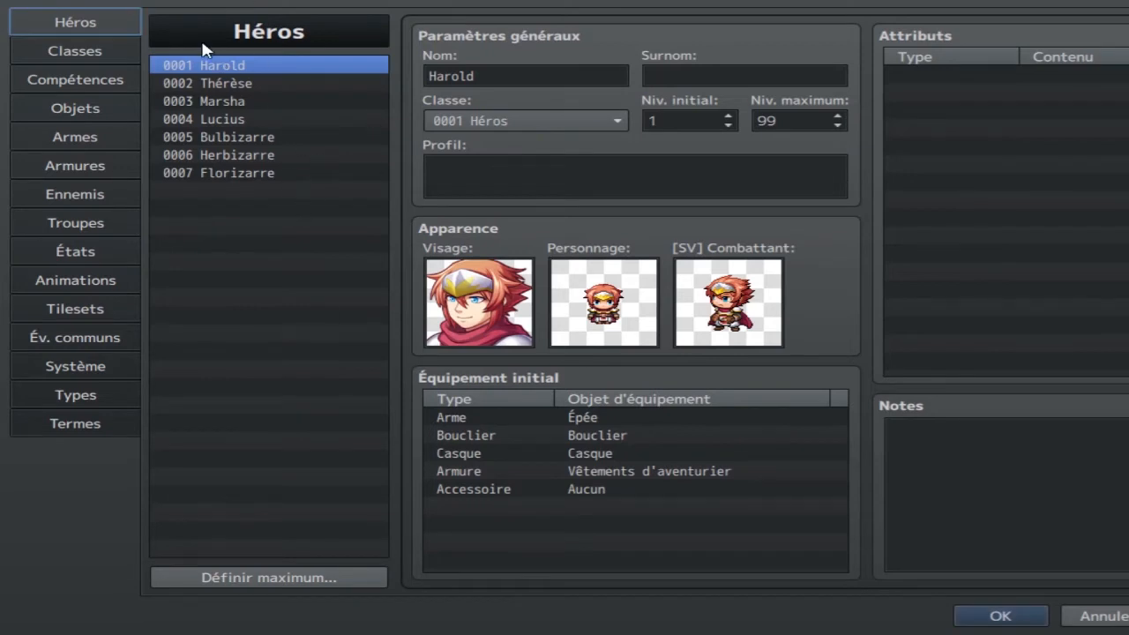
{"action": "left_click", "coordinate": [237, 140]}
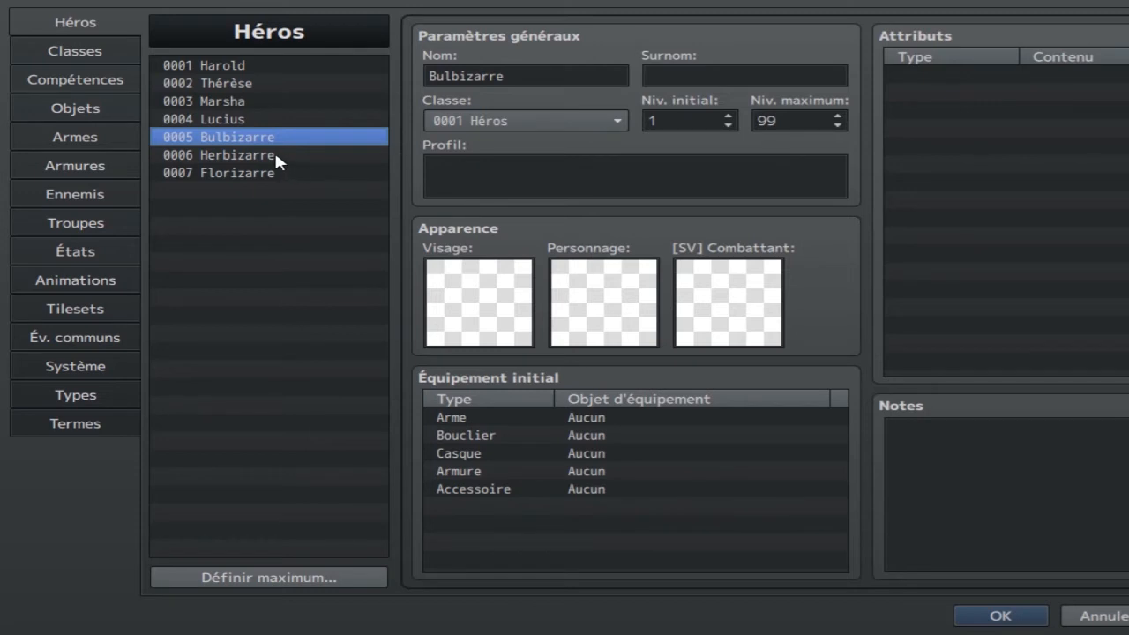
{"action": "left_click", "coordinate": [274, 154]}
{"action": "left_click", "coordinate": [265, 174]}
{"action": "left_click", "coordinate": [273, 154]}
{"action": "left_click", "coordinate": [270, 139]}
{"action": "left_click", "coordinate": [268, 150]}
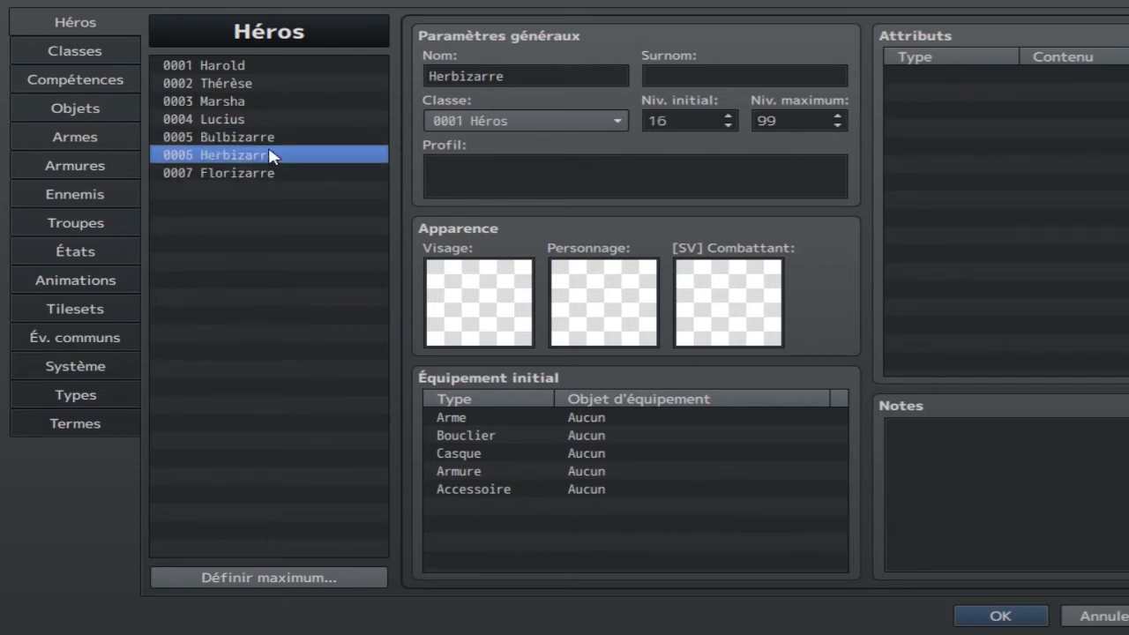
{"action": "left_click", "coordinate": [269, 173]}
{"action": "left_click", "coordinate": [282, 161]}
{"action": "left_click", "coordinate": [278, 175]}
{"action": "left_click", "coordinate": [272, 139]}
{"action": "left_click", "coordinate": [272, 155]}
{"action": "left_click", "coordinate": [270, 173]}
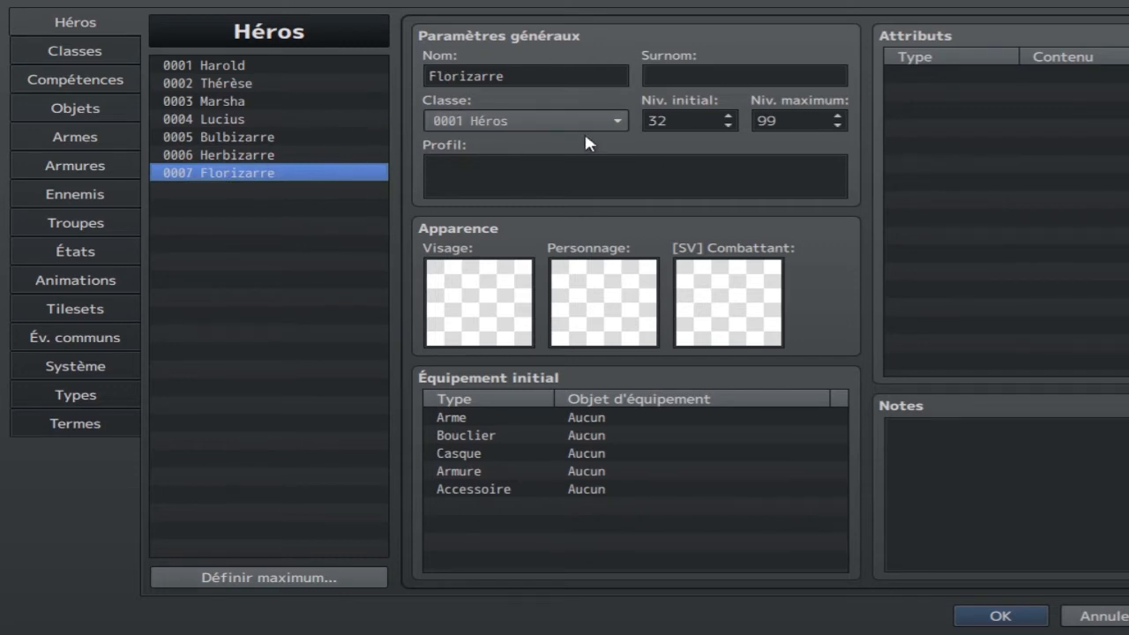
{"action": "left_click", "coordinate": [298, 157]}
{"action": "left_click", "coordinate": [289, 139]}
{"action": "left_click", "coordinate": [284, 156]}
{"action": "left_click", "coordinate": [283, 172]}
{"action": "left_click", "coordinate": [1000, 617]}
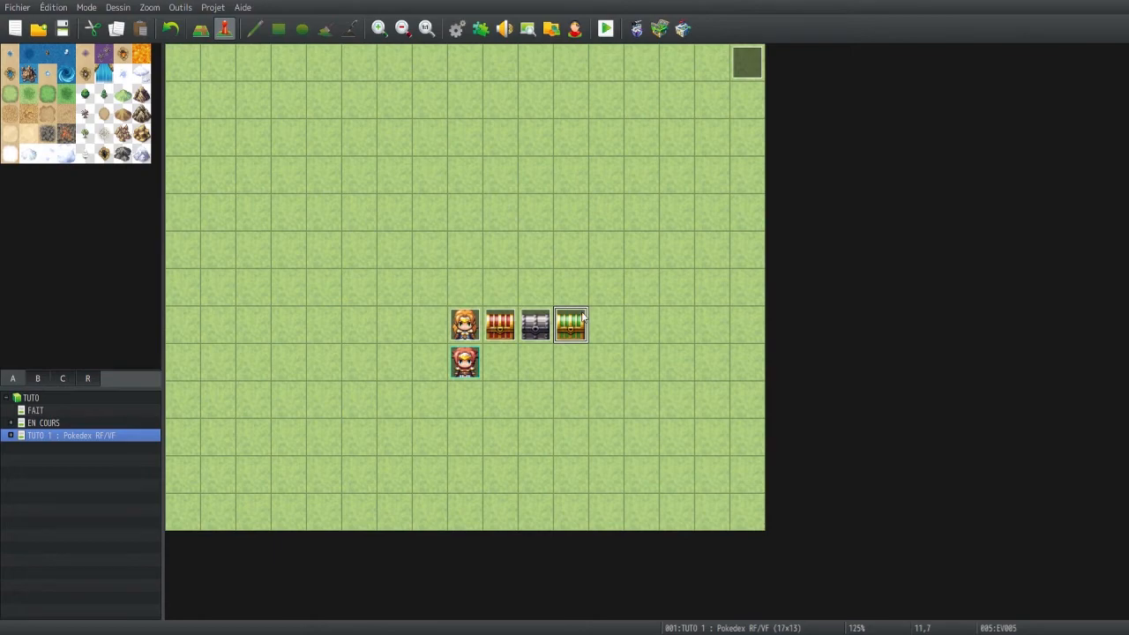
Review the commands of the invisible parallel event in the upper-right corner tile of the TUTO 1 map
{"action": "left_click", "coordinate": [749, 68]}
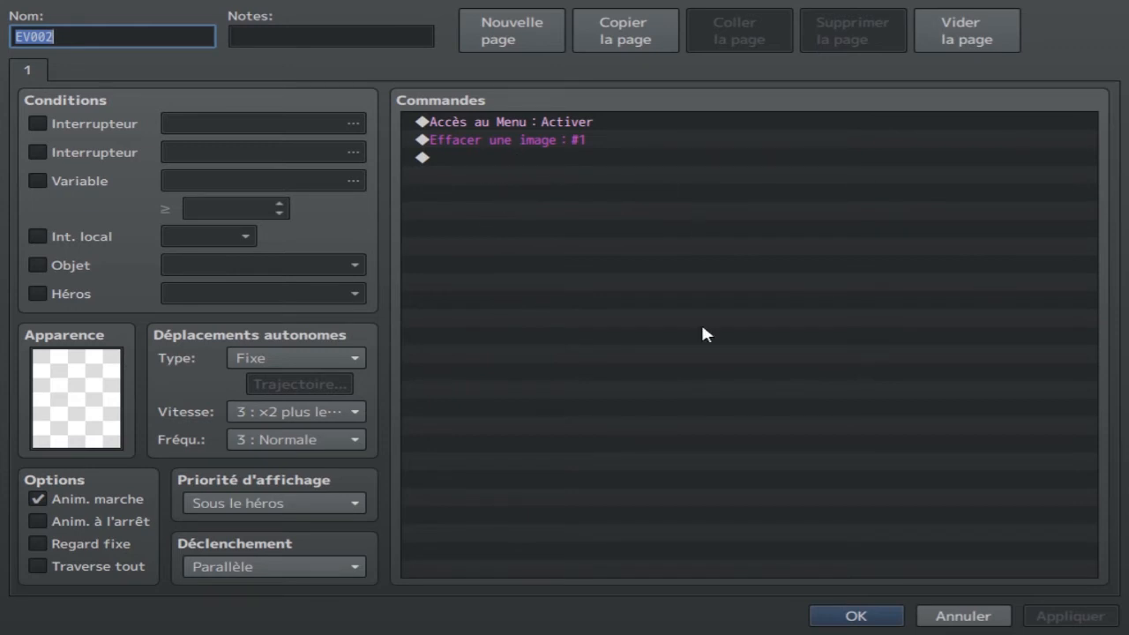
{"action": "left_click", "coordinate": [855, 616]}
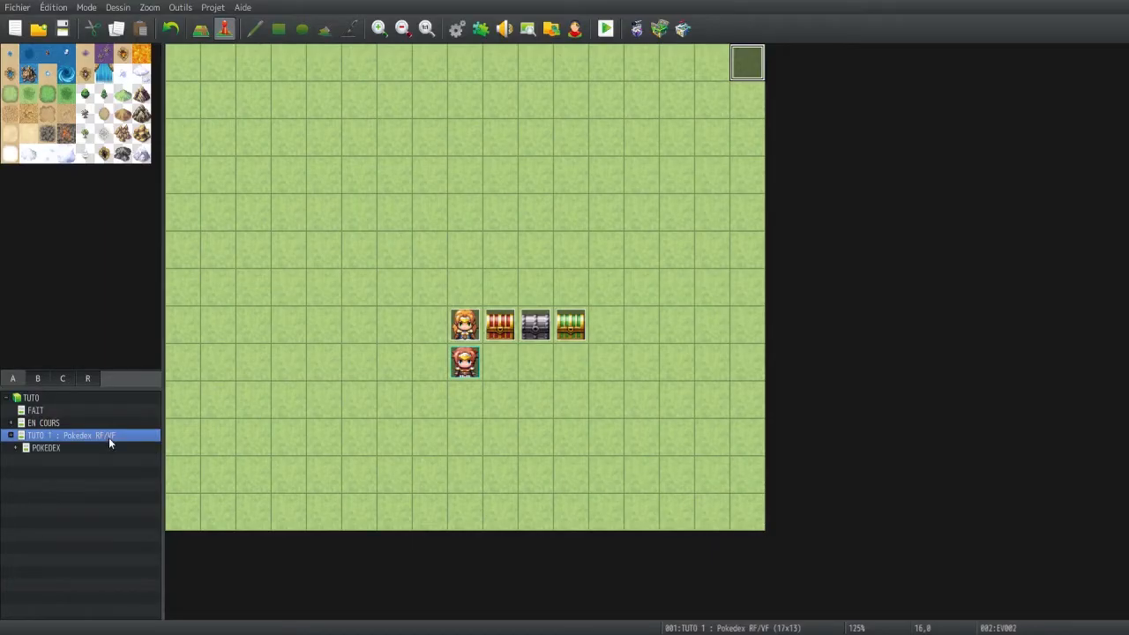
Open the POKEDEX 001 map and inspect the commands of the red portal event
{"action": "left_click", "coordinate": [70, 447]}
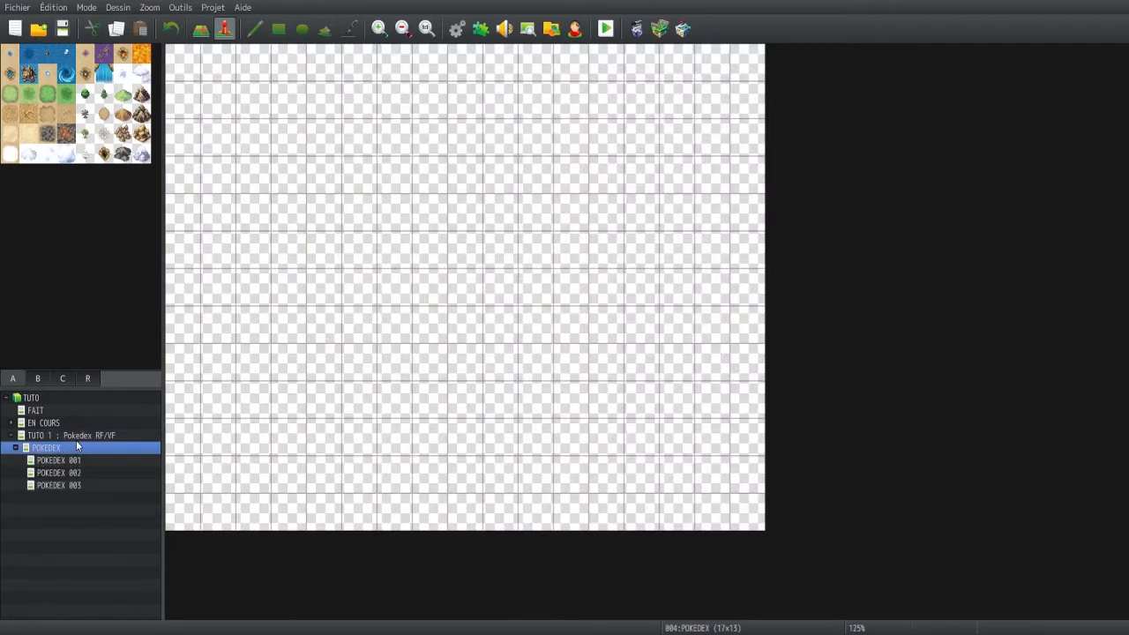
{"action": "left_click", "coordinate": [69, 460]}
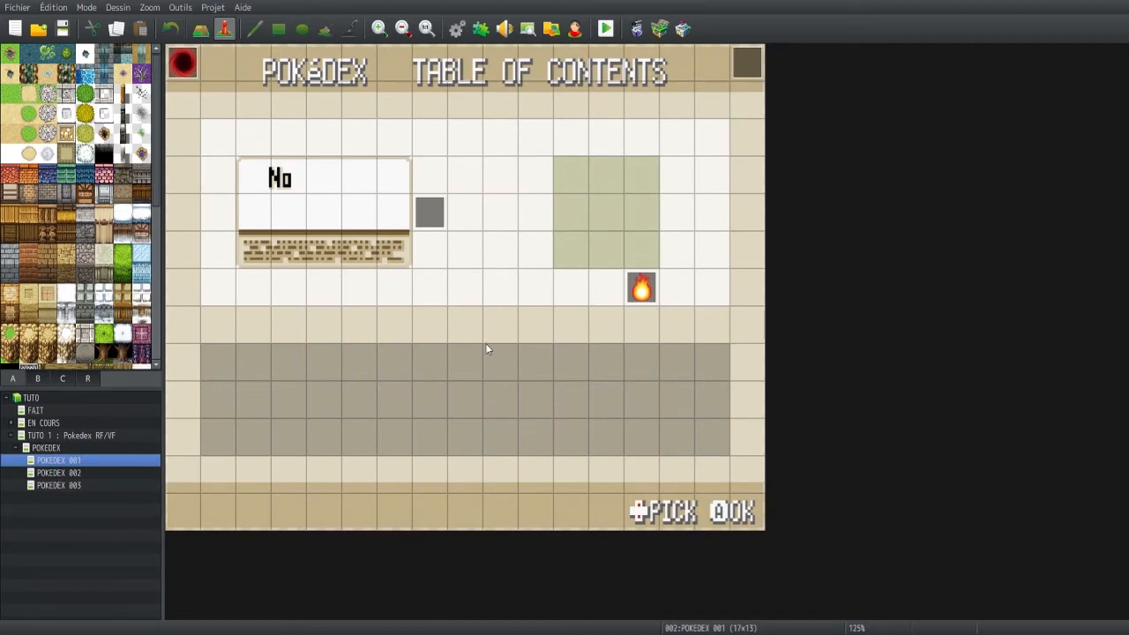
{"action": "left_click", "coordinate": [180, 69]}
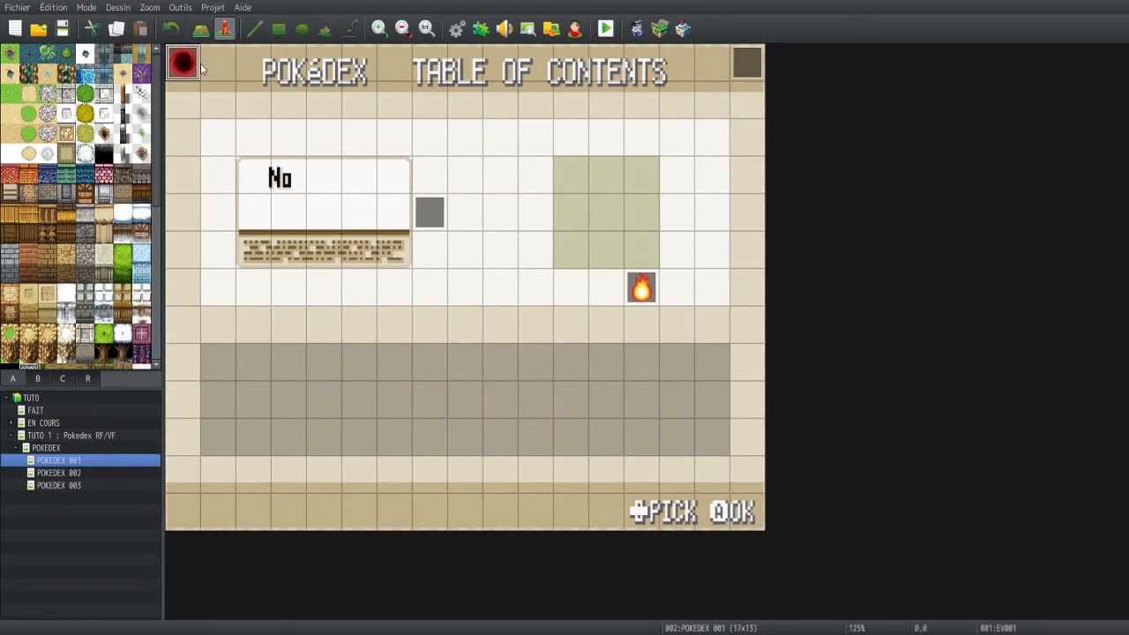
{"action": "double_click", "coordinate": [187, 67]}
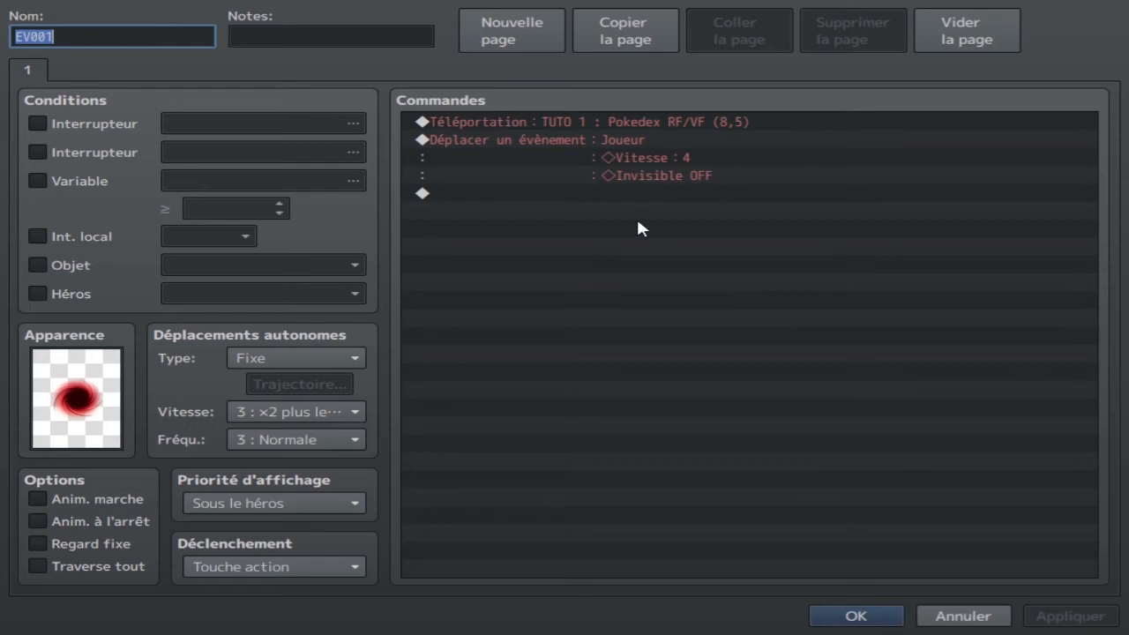
Close the portal event and review the images and tiles of the Extérieur tileset in the database
{"action": "left_click", "coordinate": [854, 615]}
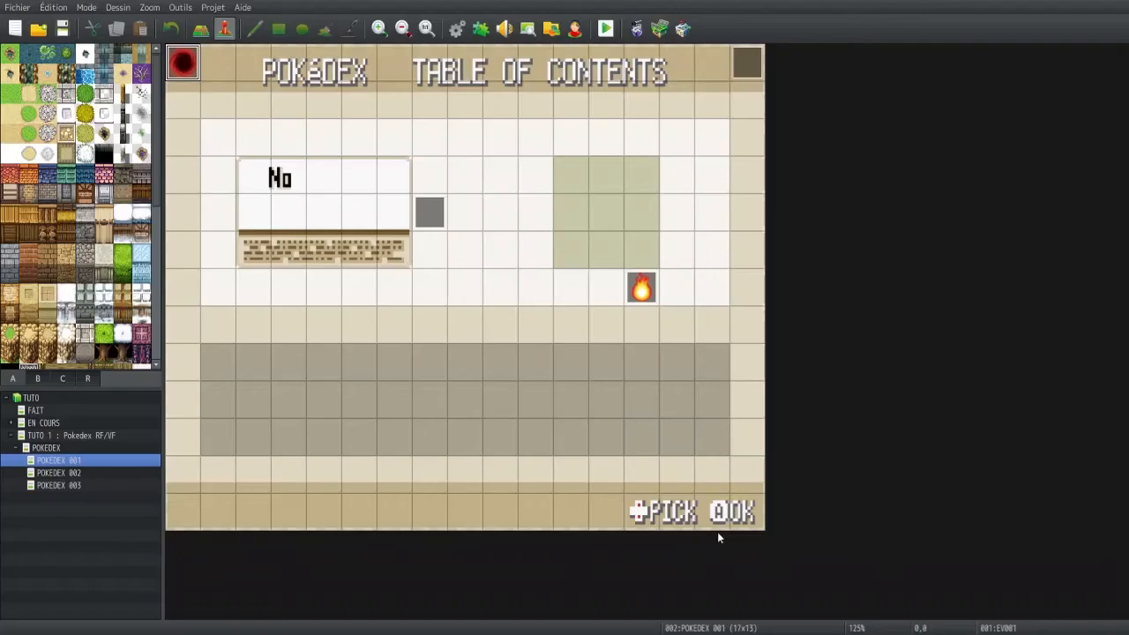
{"action": "scroll", "coordinate": [38, 215], "scroll_direction": "down", "scroll_amount": 3}
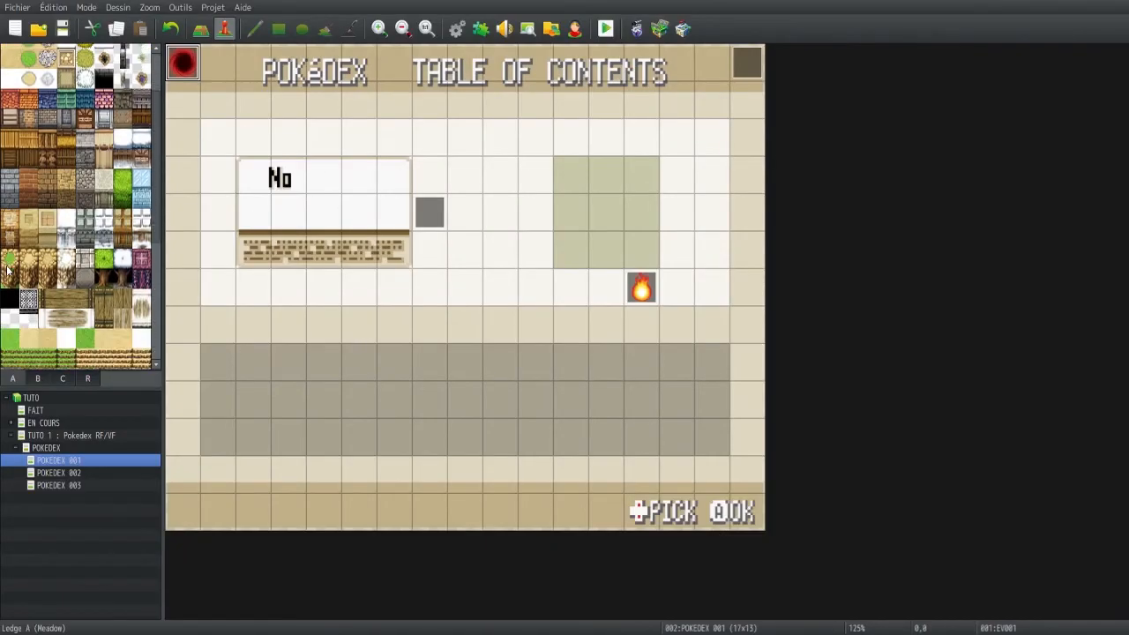
{"action": "left_click", "coordinate": [456, 29]}
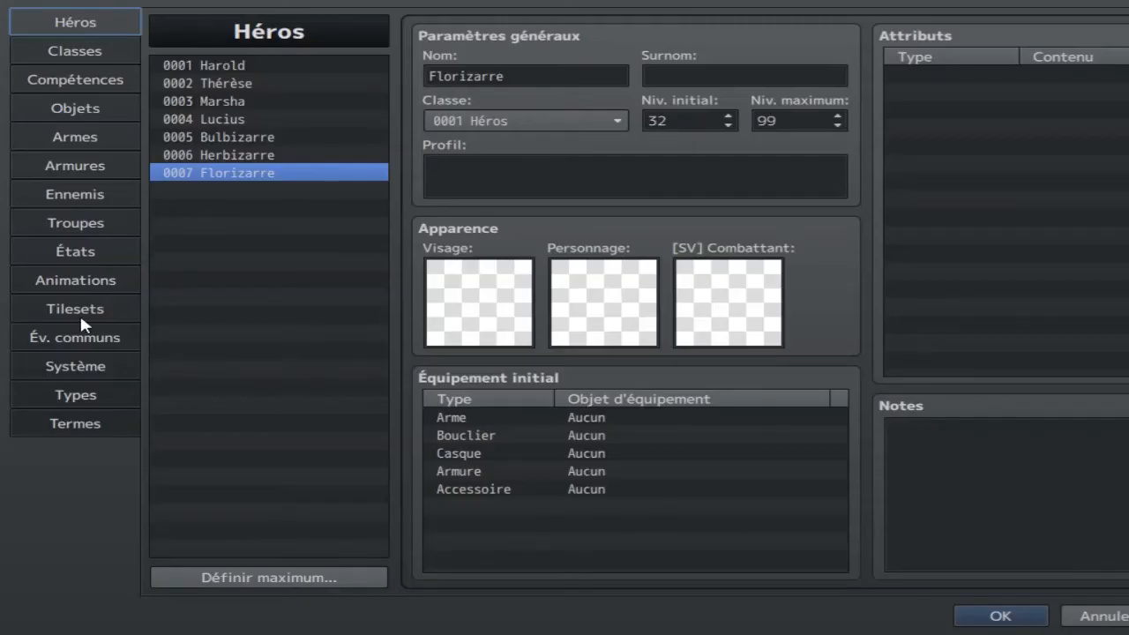
{"action": "left_click", "coordinate": [75, 308]}
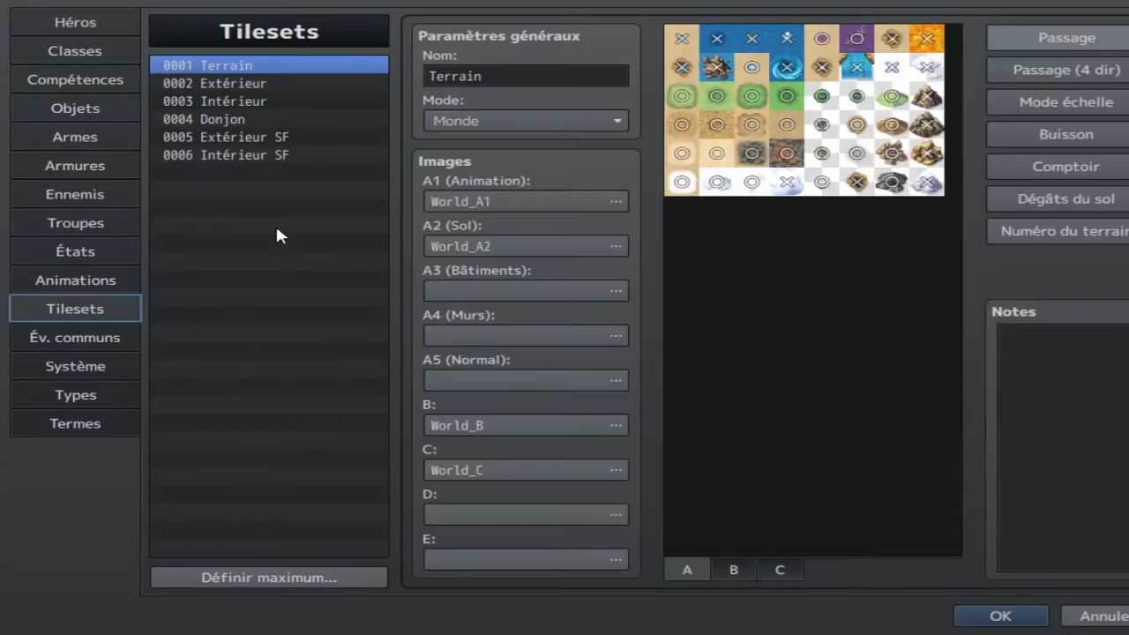
{"action": "left_click", "coordinate": [253, 83]}
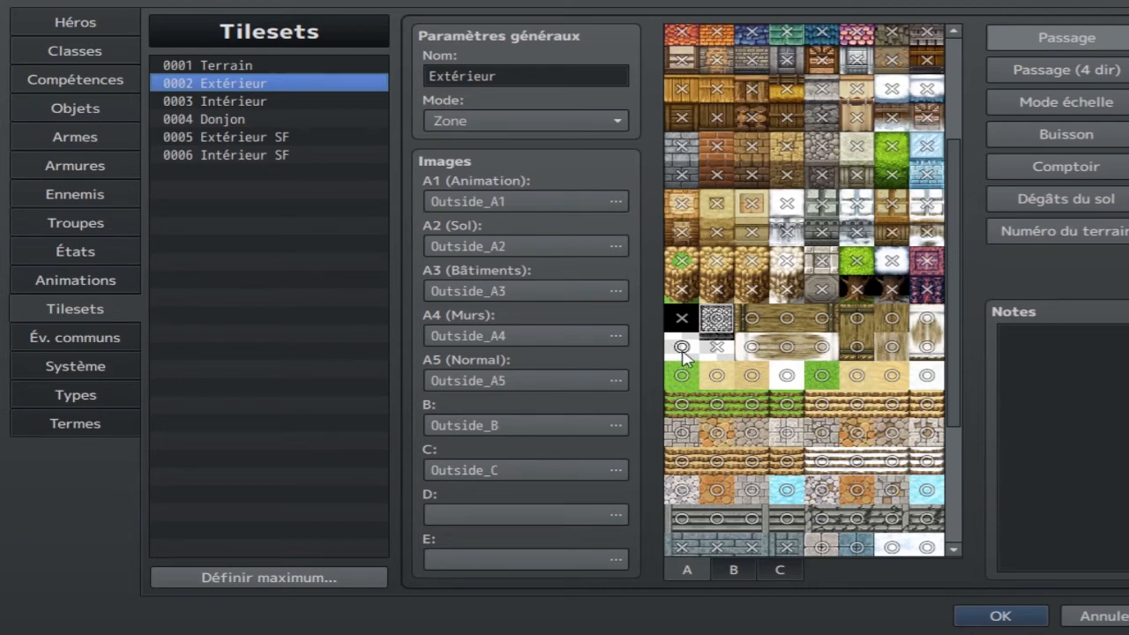
{"action": "left_click", "coordinate": [1000, 615]}
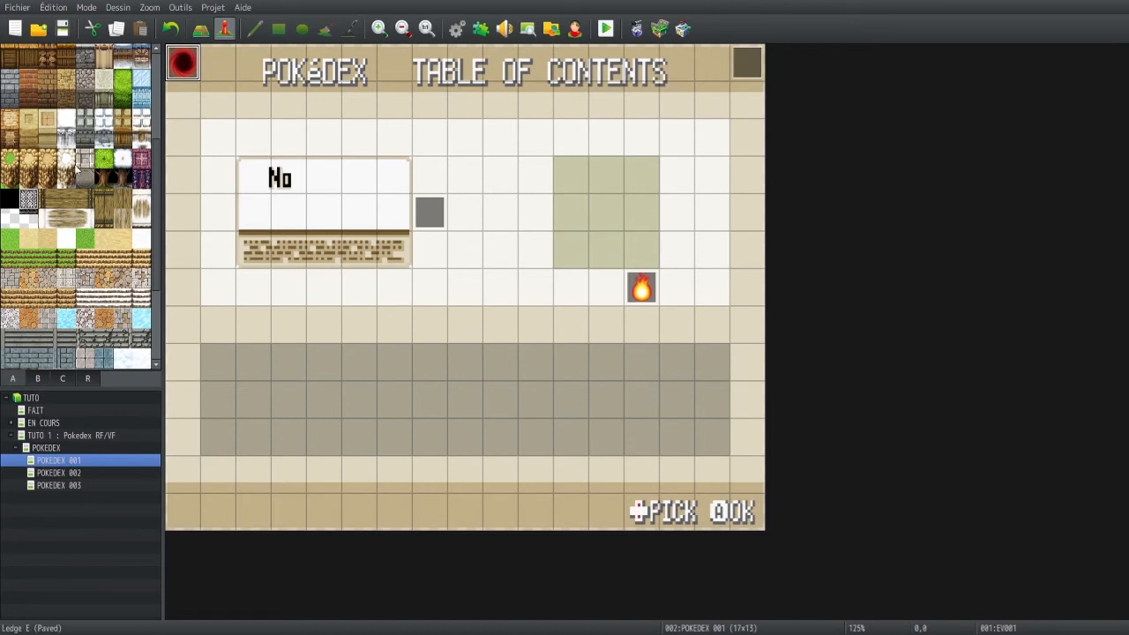
Flood-fill the POKEDEX 001 map with the black tile, then refill it with the transparent tile
{"action": "left_click", "coordinate": [9, 203]}
{"action": "left_click", "coordinate": [201, 28]}
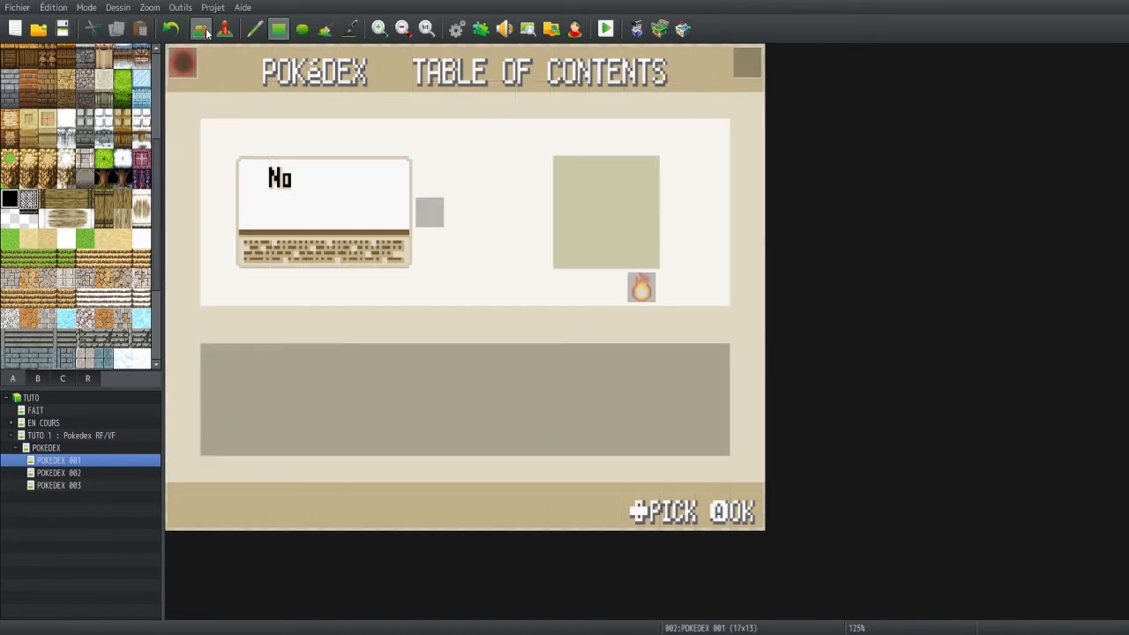
{"action": "left_click", "coordinate": [503, 148]}
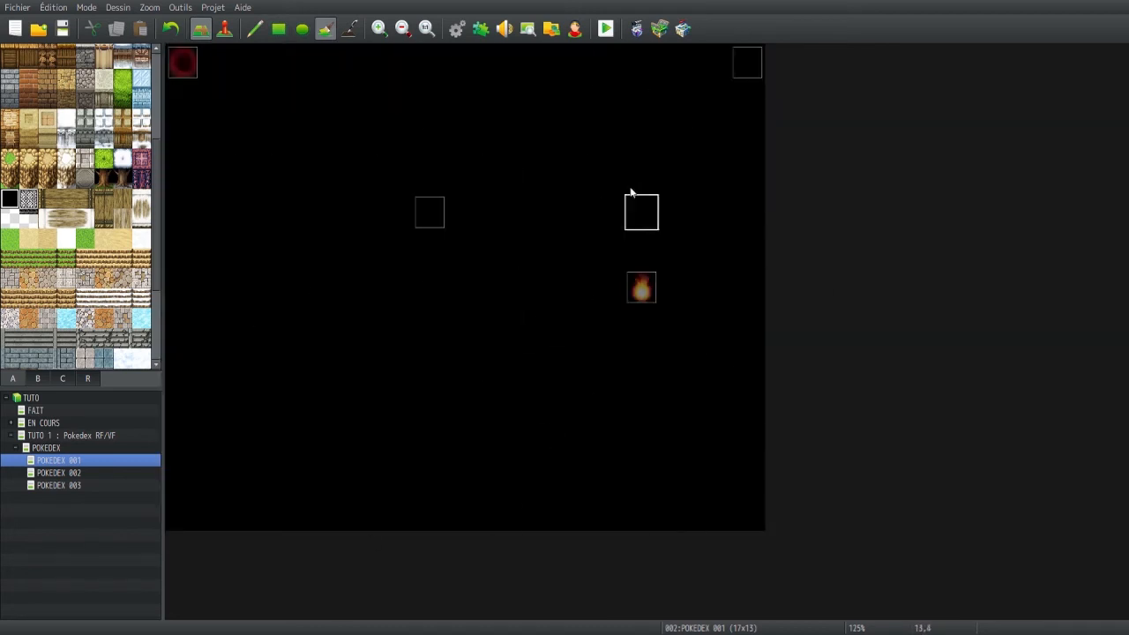
{"action": "left_click", "coordinate": [10, 218]}
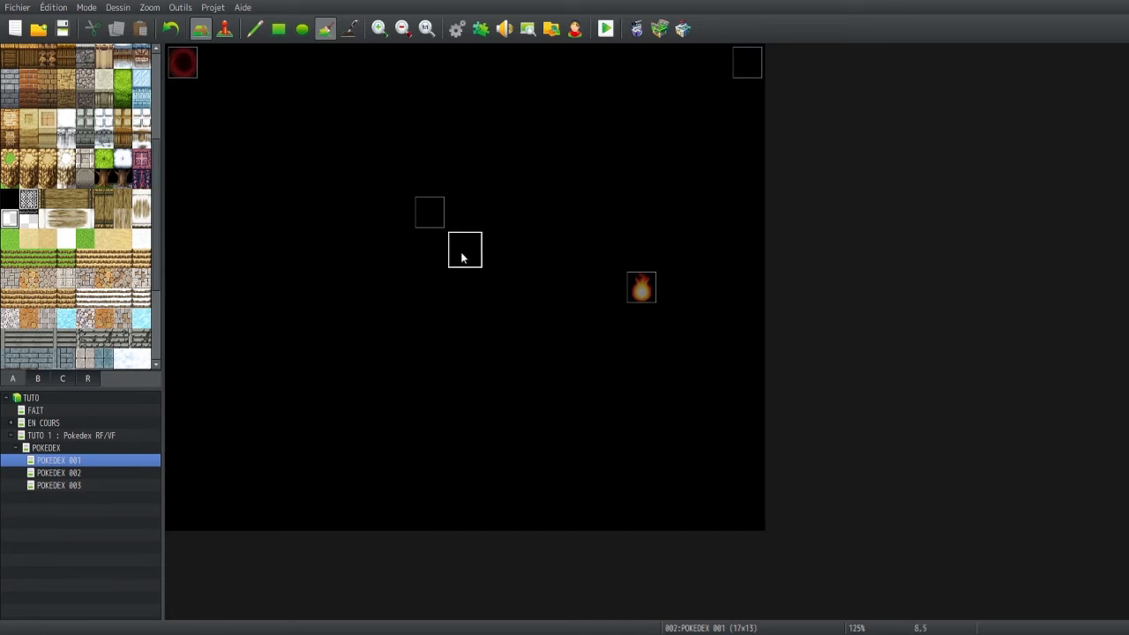
{"action": "left_click", "coordinate": [463, 254]}
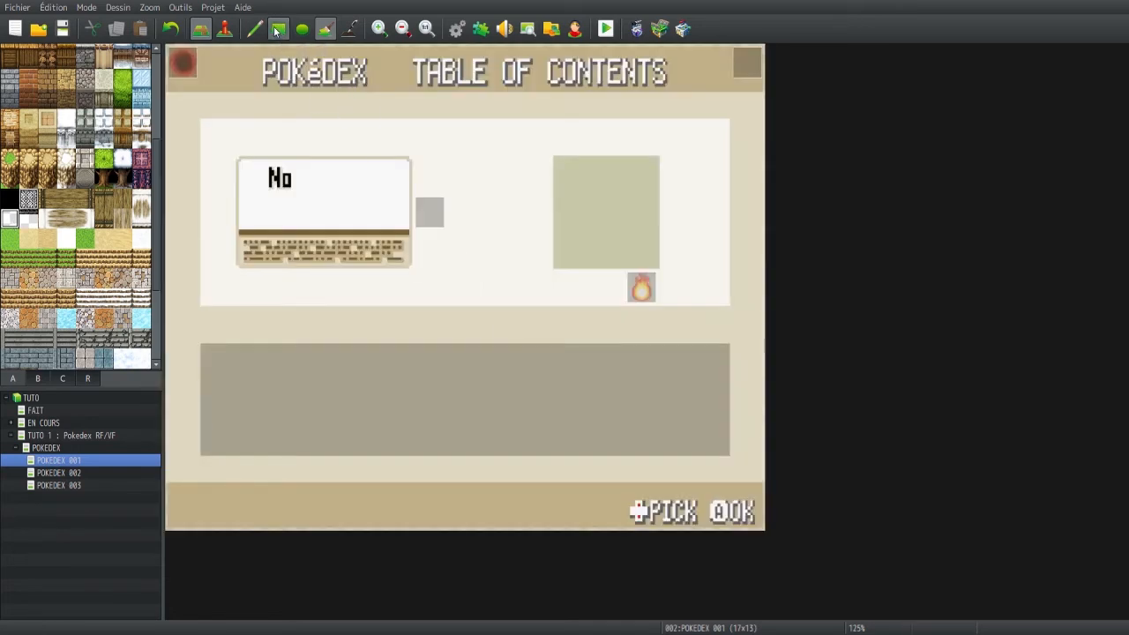
In event mode, inspect the commands of the invisible event in the map's upper-right corner tile and recheck the red portal event
{"action": "left_click", "coordinate": [225, 29]}
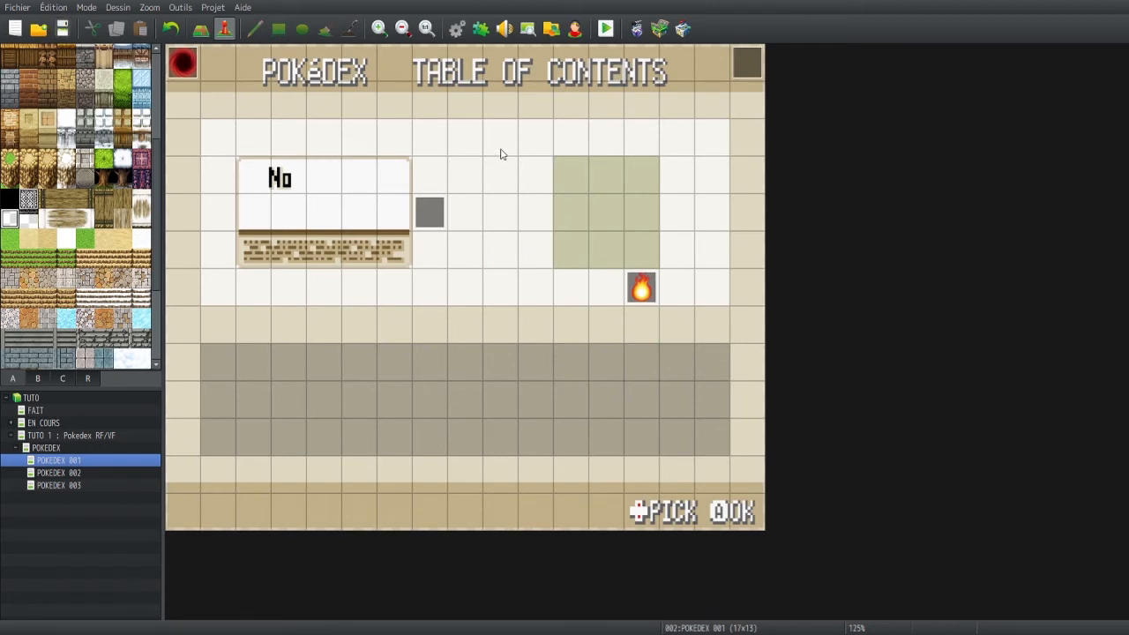
{"action": "left_click", "coordinate": [750, 64]}
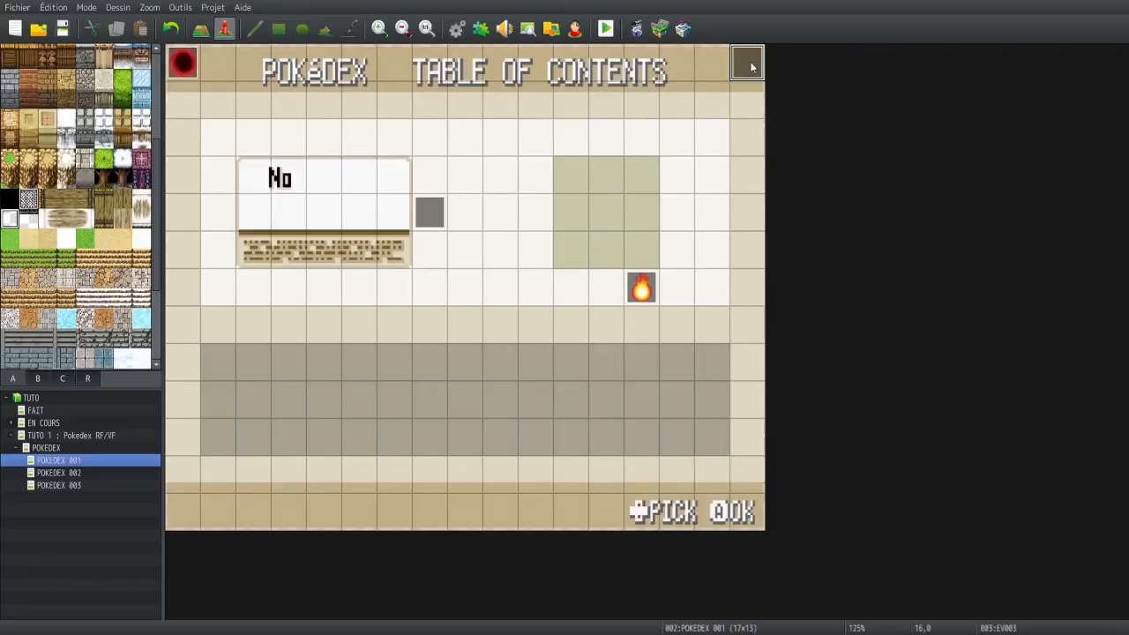
{"action": "double_click", "coordinate": [750, 65]}
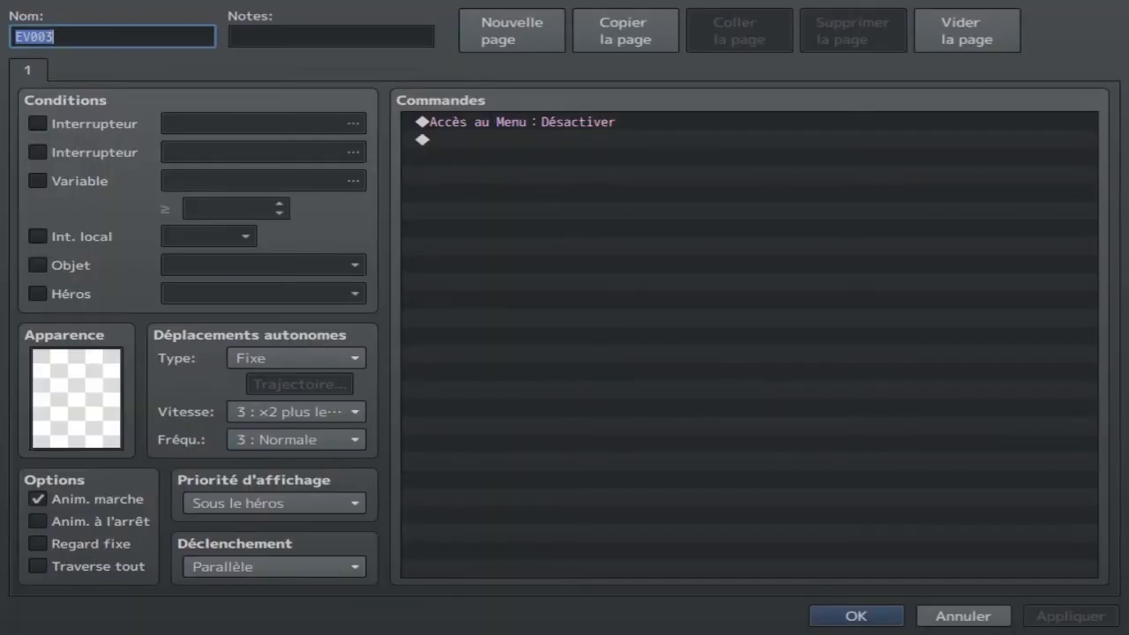
{"action": "left_click", "coordinate": [842, 617]}
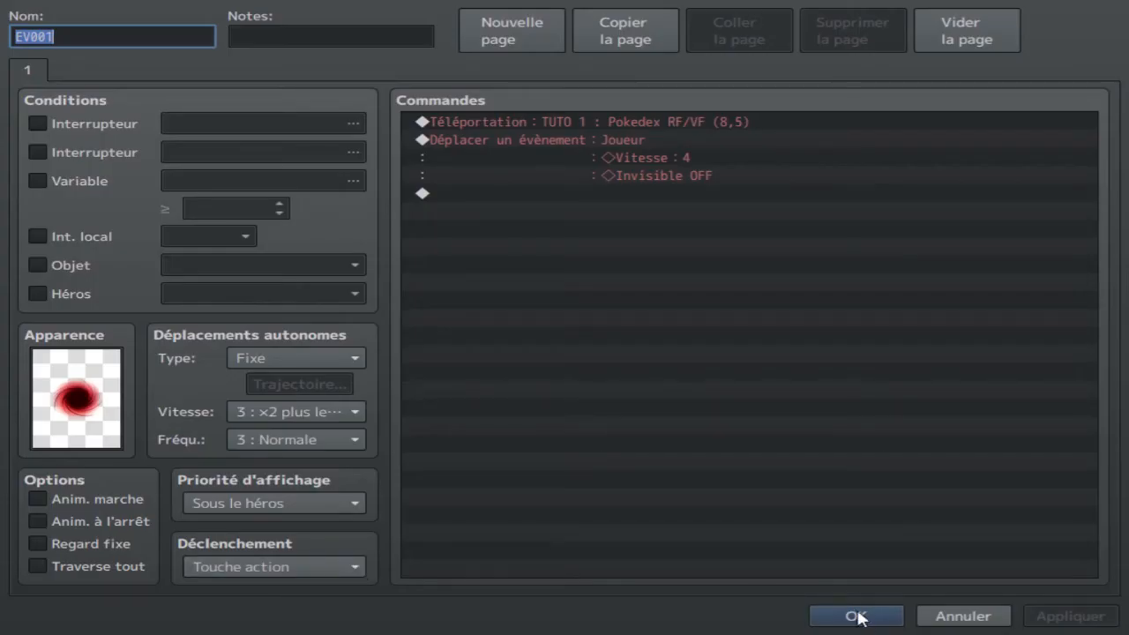
{"action": "left_click", "coordinate": [859, 620]}
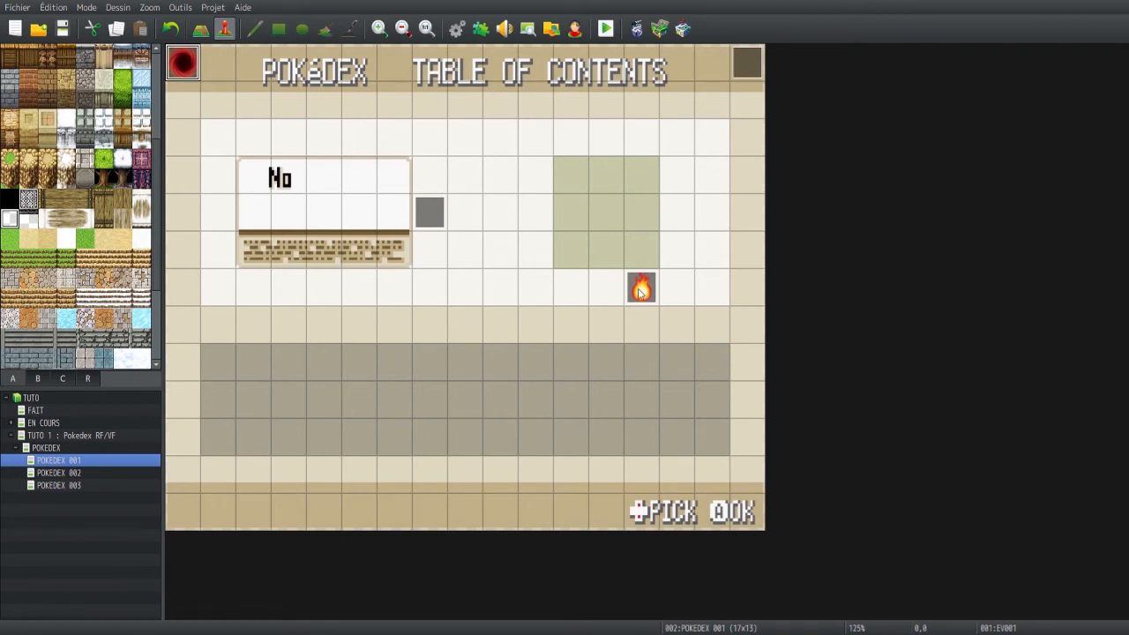
Examine the conditional image commands of the invisible parallel event beside the number box on POKEDEX 001
{"action": "left_click", "coordinate": [433, 218]}
{"action": "double_click", "coordinate": [432, 213]}
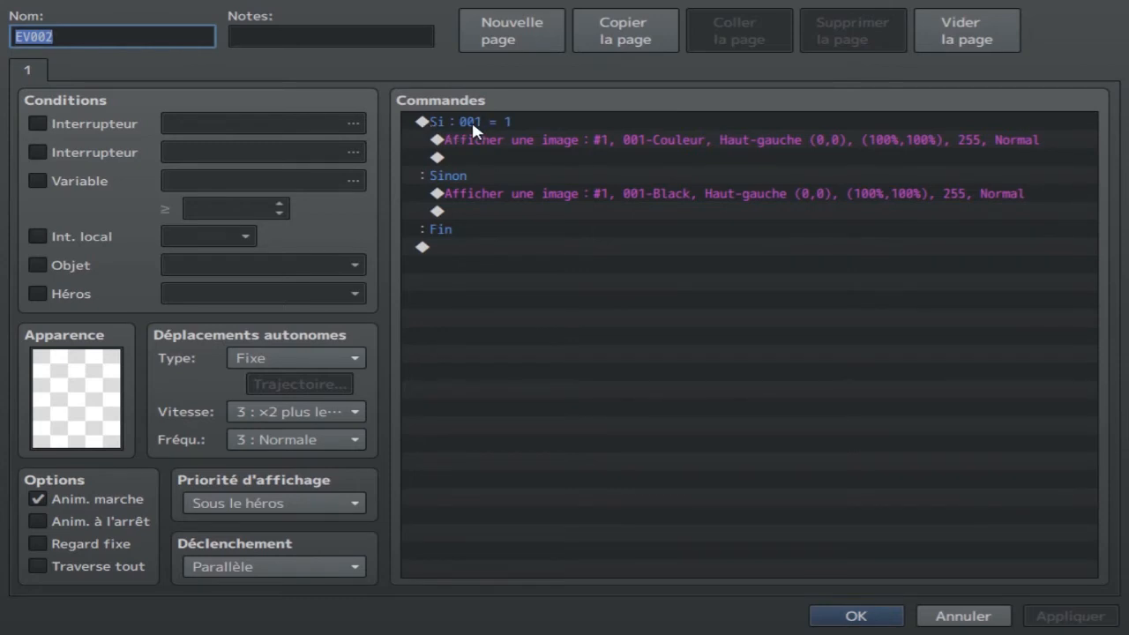
{"action": "left_click", "coordinate": [633, 144]}
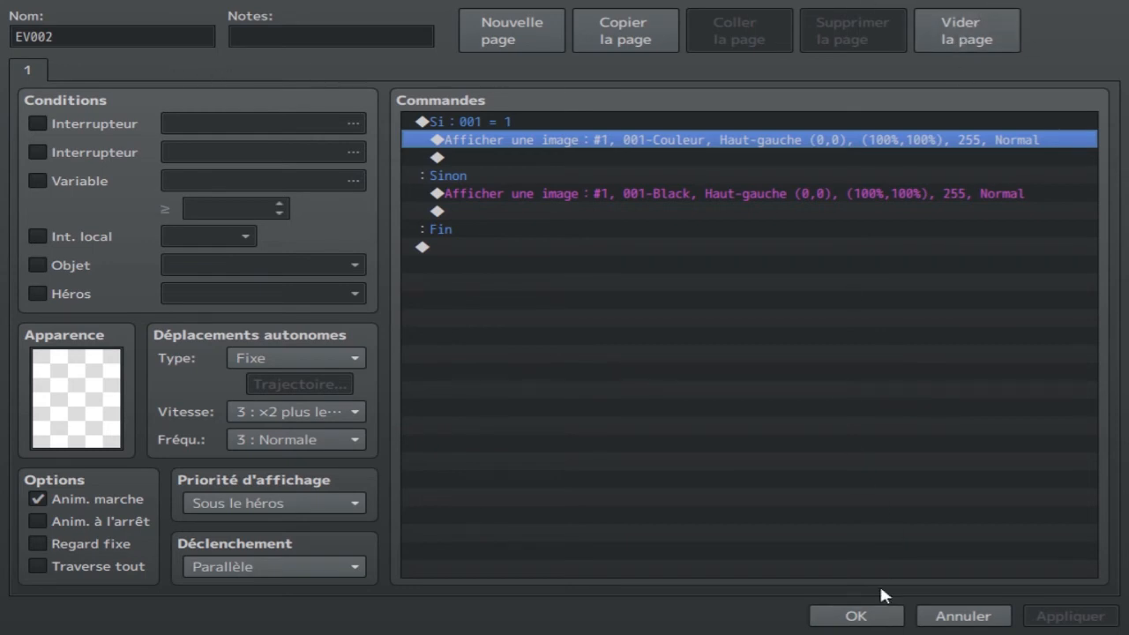
{"action": "left_click", "coordinate": [843, 609]}
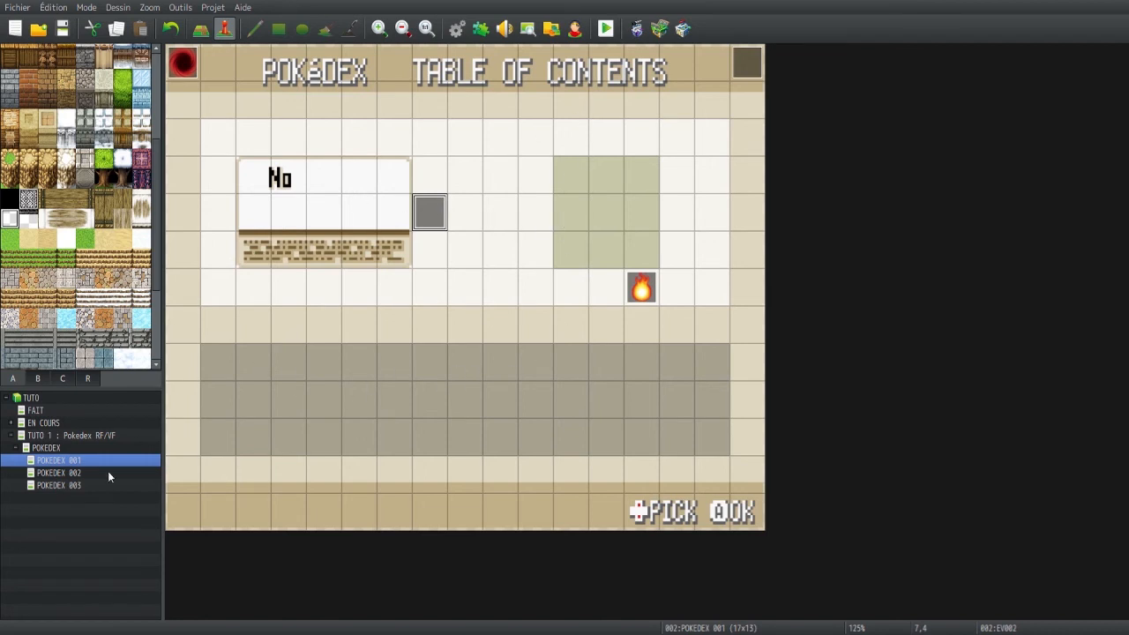
Look through the other Pokédex maps and inspect the orange flame event on POKEDEX 001
{"action": "left_click", "coordinate": [82, 474]}
{"action": "left_click", "coordinate": [82, 486]}
{"action": "left_click", "coordinate": [80, 448]}
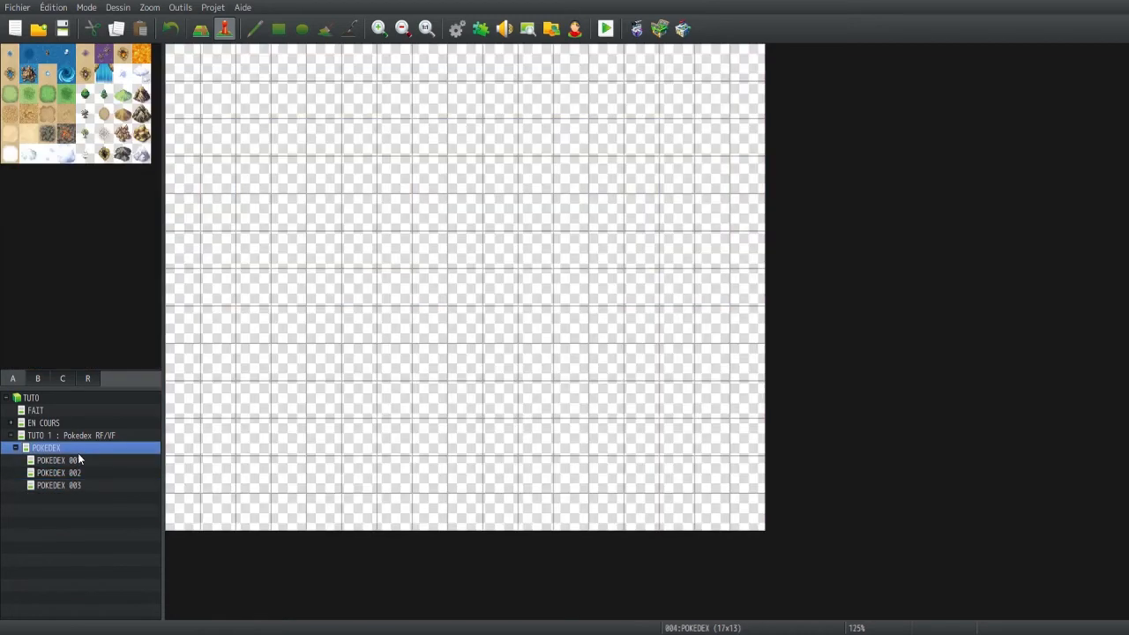
{"action": "left_click", "coordinate": [78, 462]}
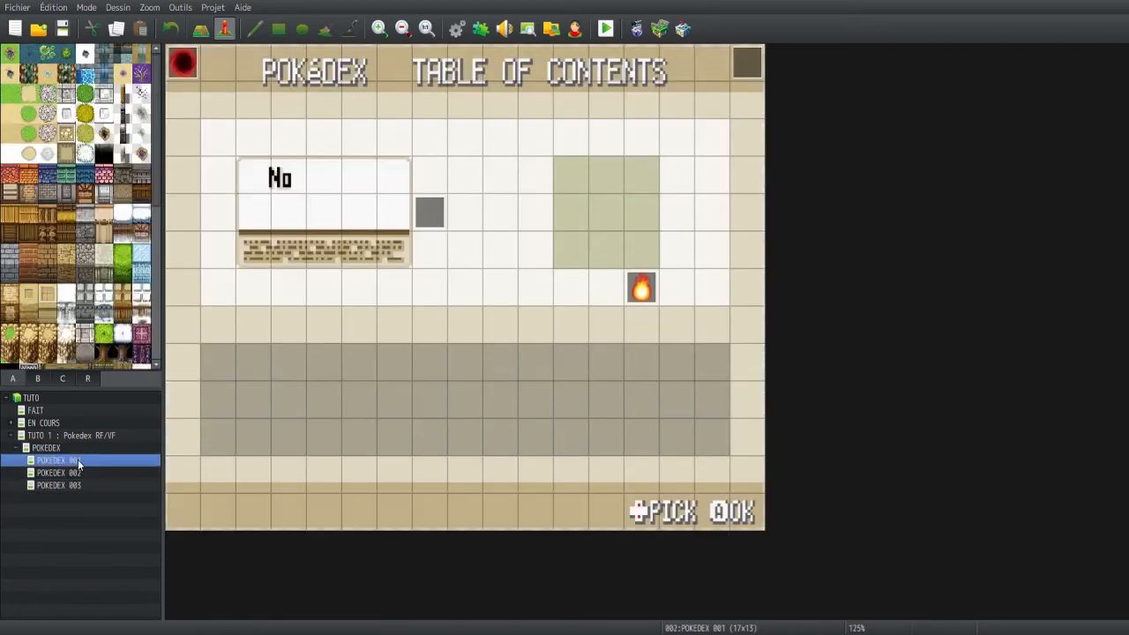
{"action": "double_click", "coordinate": [641, 289]}
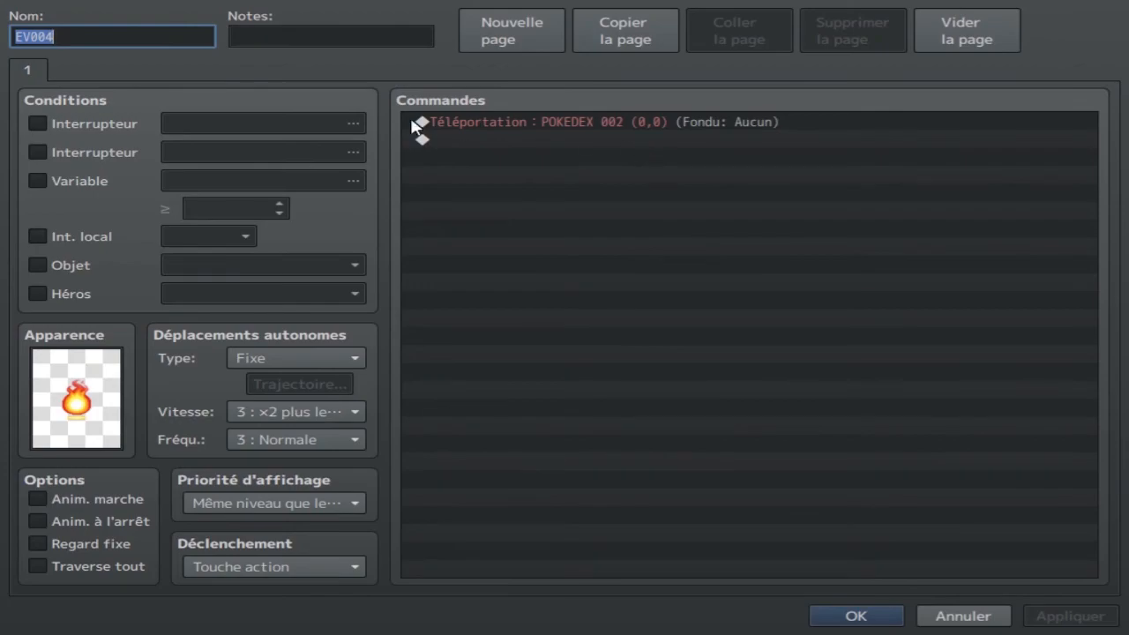
{"action": "left_click", "coordinate": [854, 615]}
Open the POKEDEX 002 map and inspect its blue flame event
{"action": "left_click", "coordinate": [78, 474]}
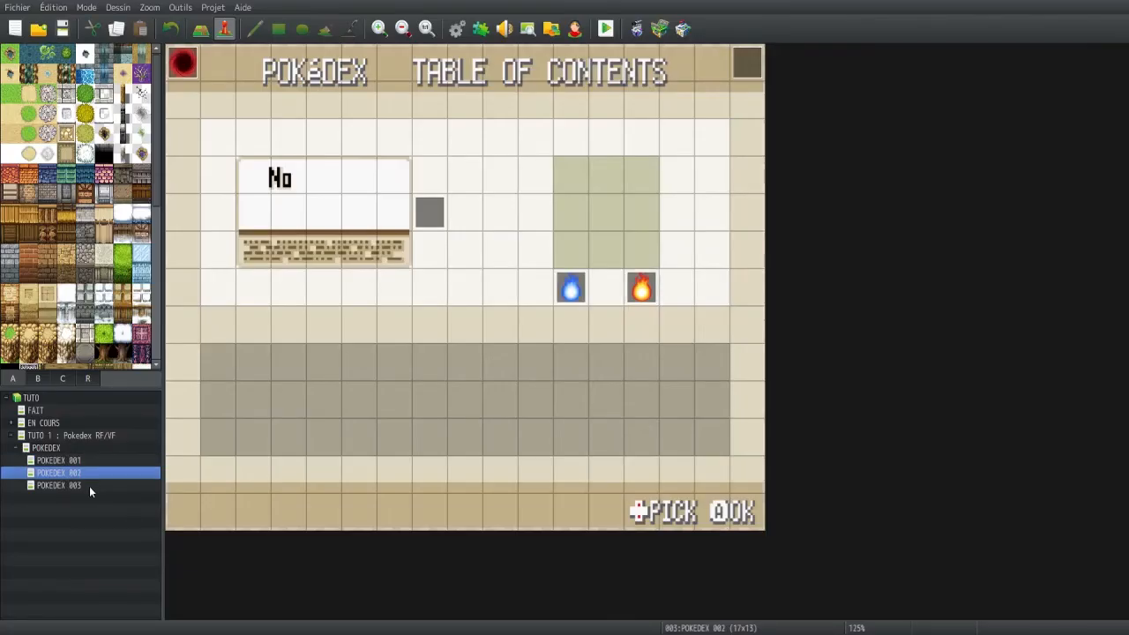
{"action": "left_click", "coordinate": [561, 287]}
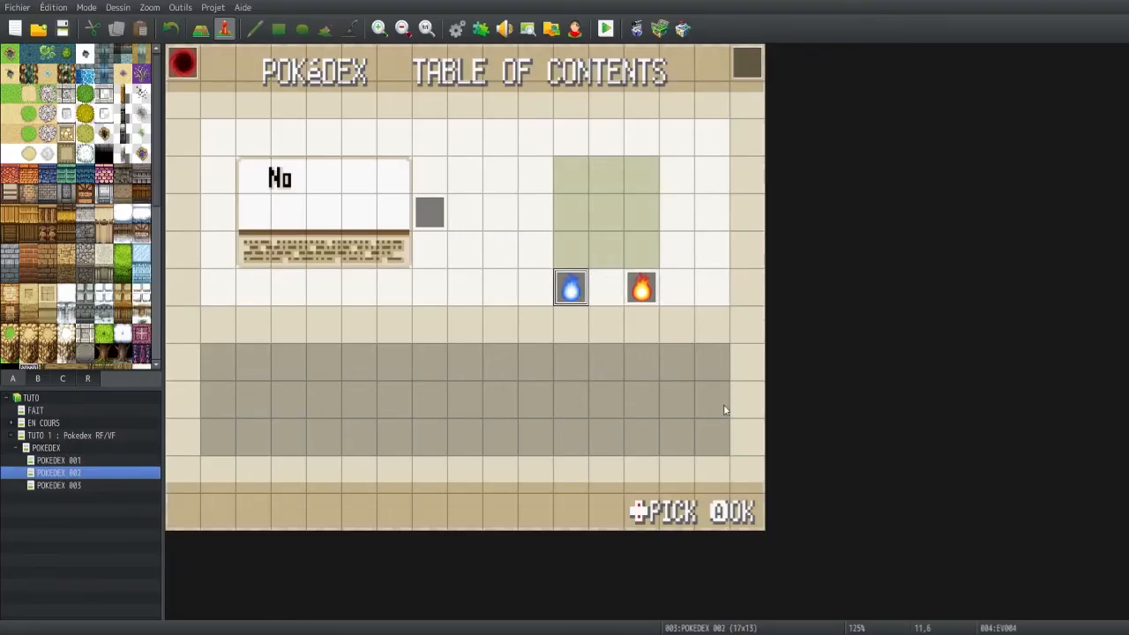
{"action": "key", "text": "Return"}
{"action": "left_click", "coordinate": [854, 615]}
Examine the conditional image commands of the invisible parallel event beside the number box on POKEDEX 002
{"action": "left_click", "coordinate": [427, 224]}
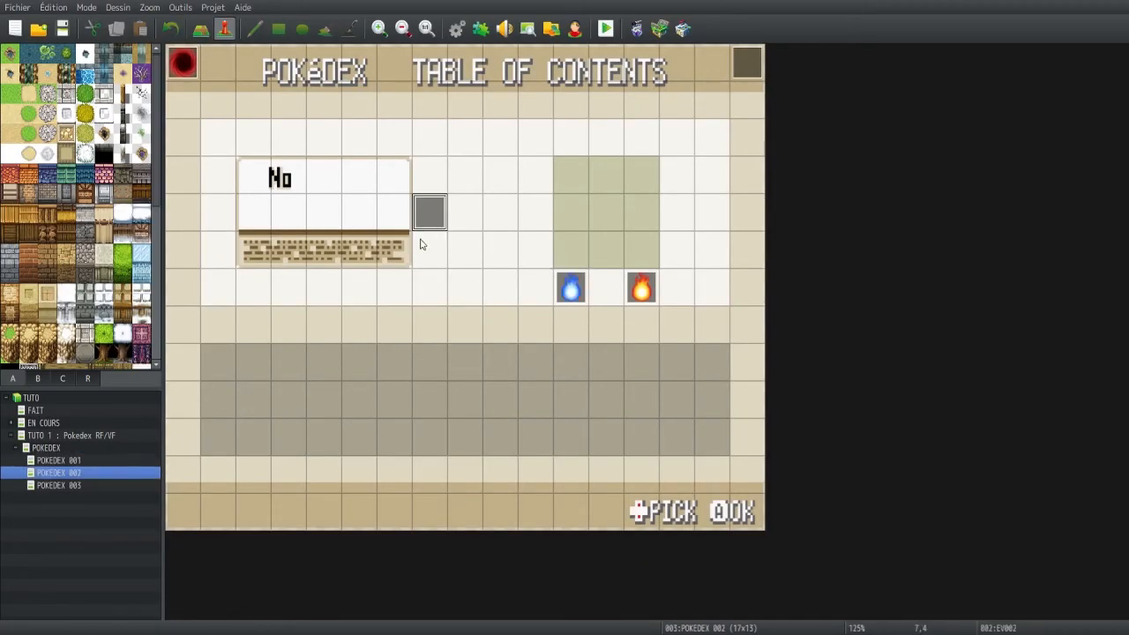
{"action": "key", "text": "Return"}
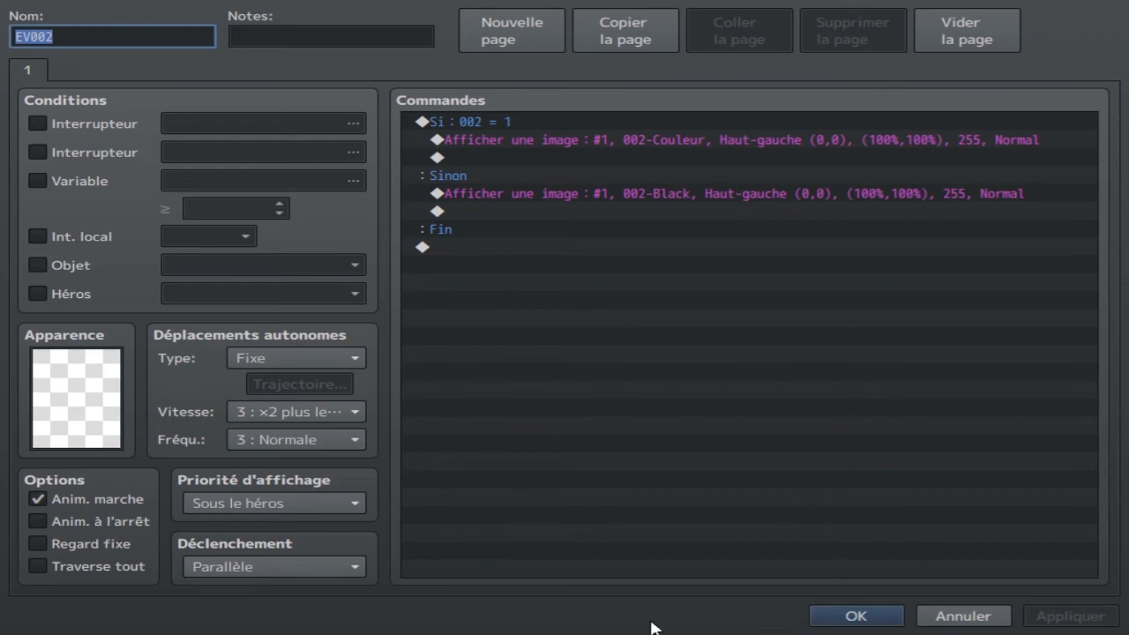
{"action": "left_click", "coordinate": [855, 623]}
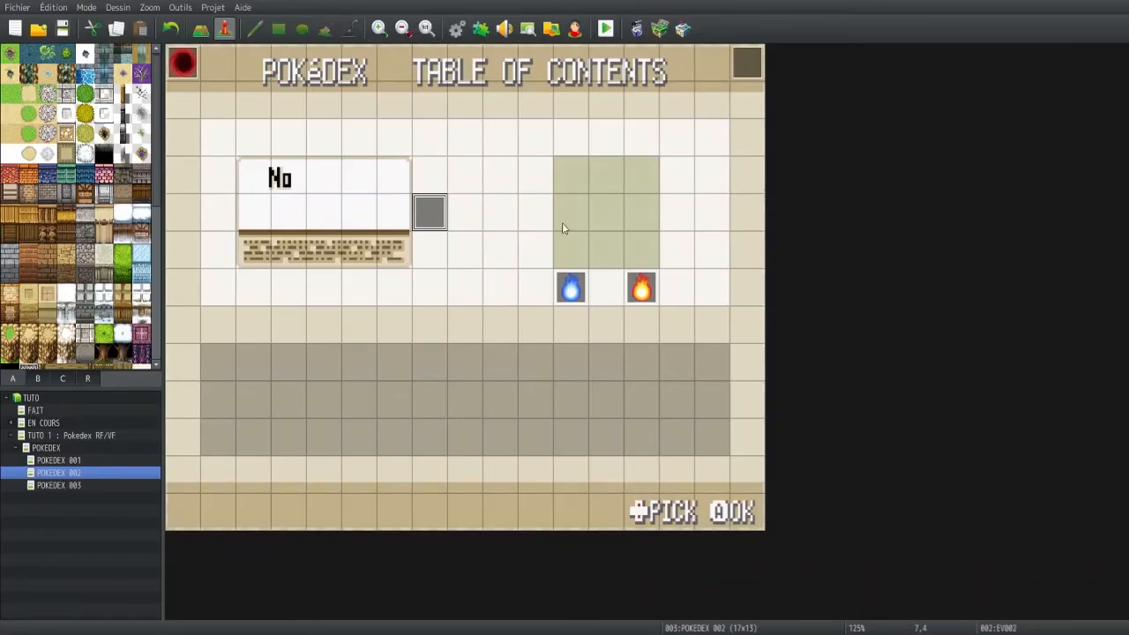
{"action": "double_click", "coordinate": [431, 222]}
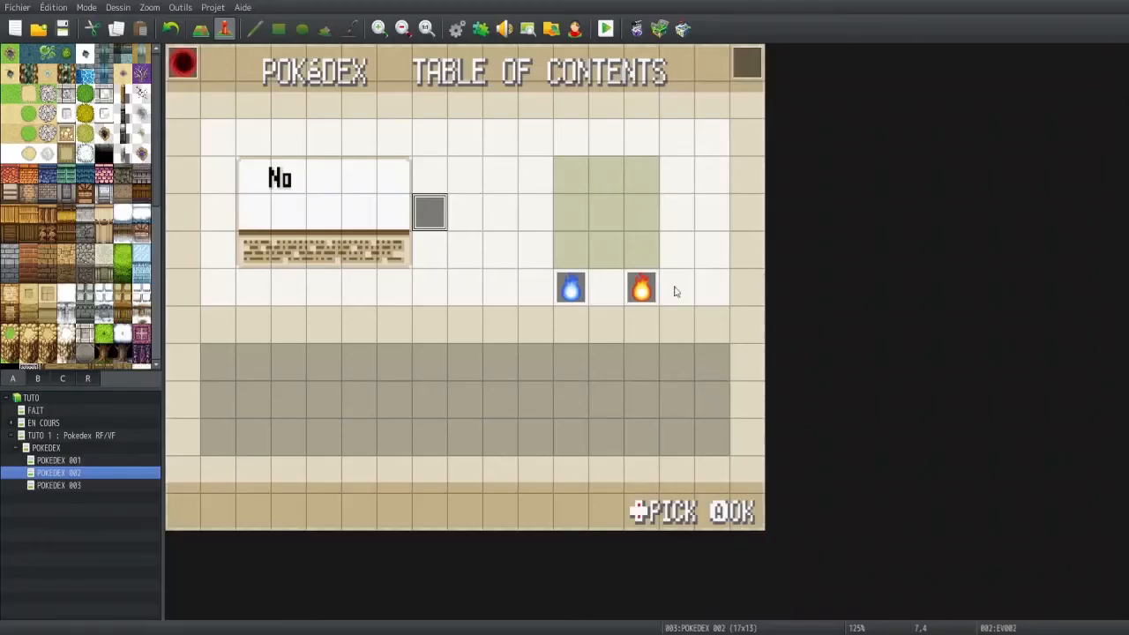
Inspect the commands of the orange flame event and the upper-right corner event on POKEDEX 002
{"action": "double_click", "coordinate": [641, 288]}
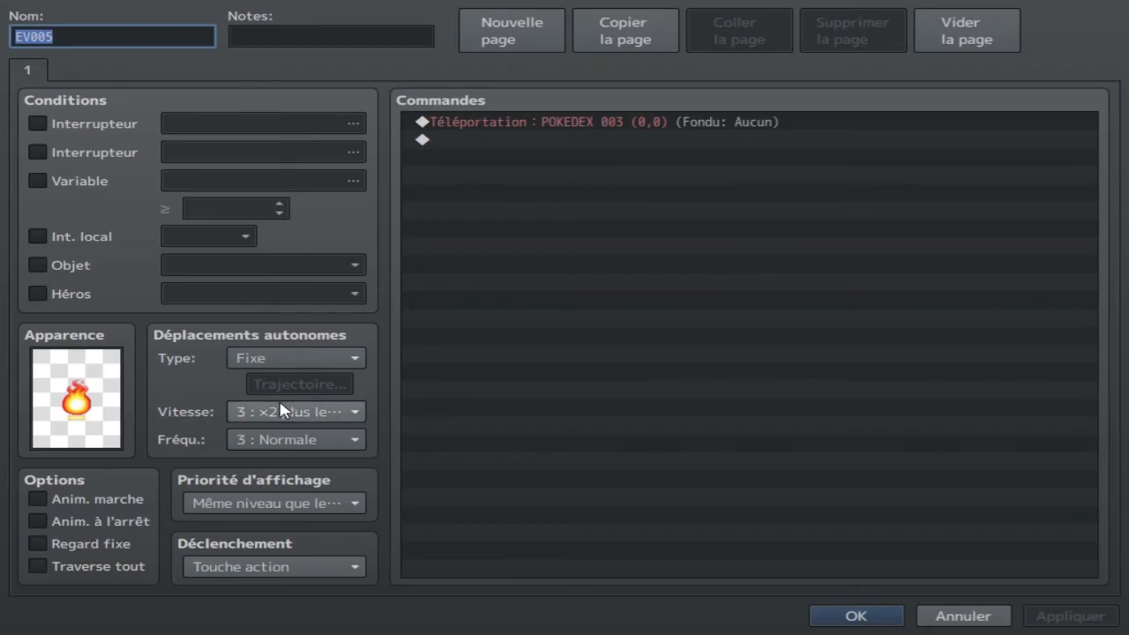
{"action": "left_click", "coordinate": [845, 615]}
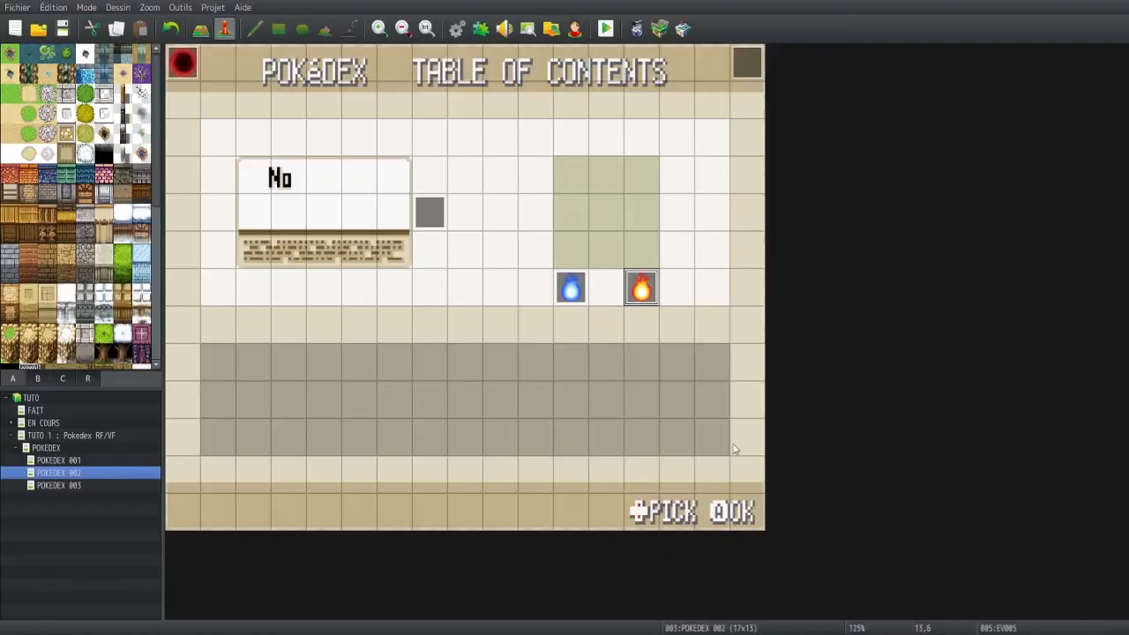
{"action": "double_click", "coordinate": [408, 117]}
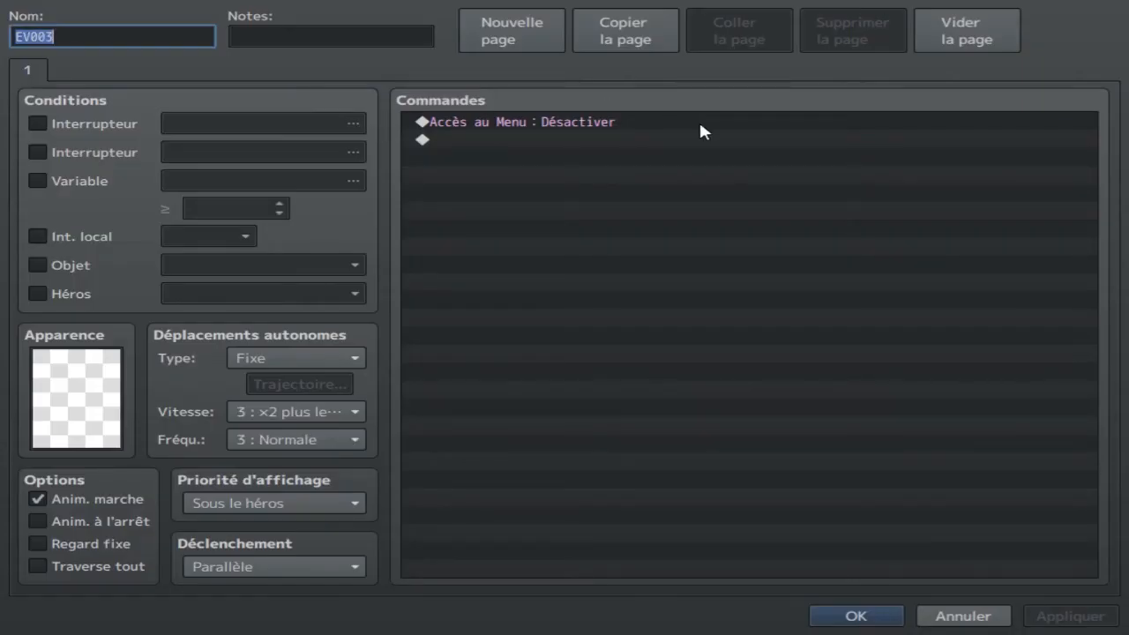
{"action": "left_click", "coordinate": [855, 617]}
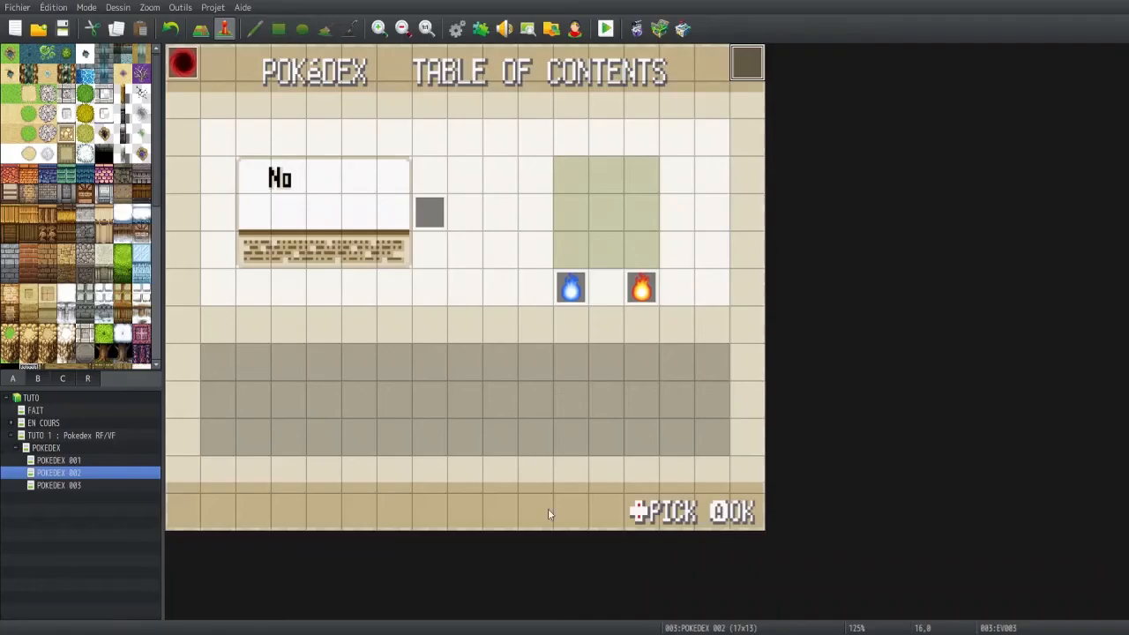
Open the TUTO 1 : Pokedex RF/VF map, start a new game in a playtest and open the red and silver chests
{"action": "double_click", "coordinate": [78, 436]}
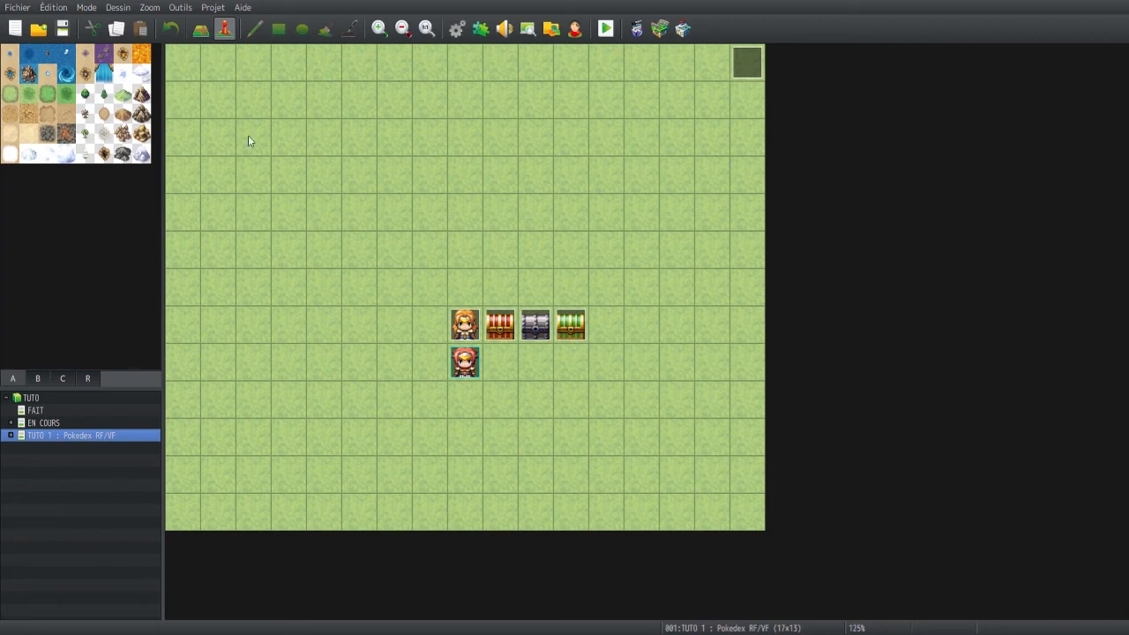
{"action": "left_click", "coordinate": [612, 30]}
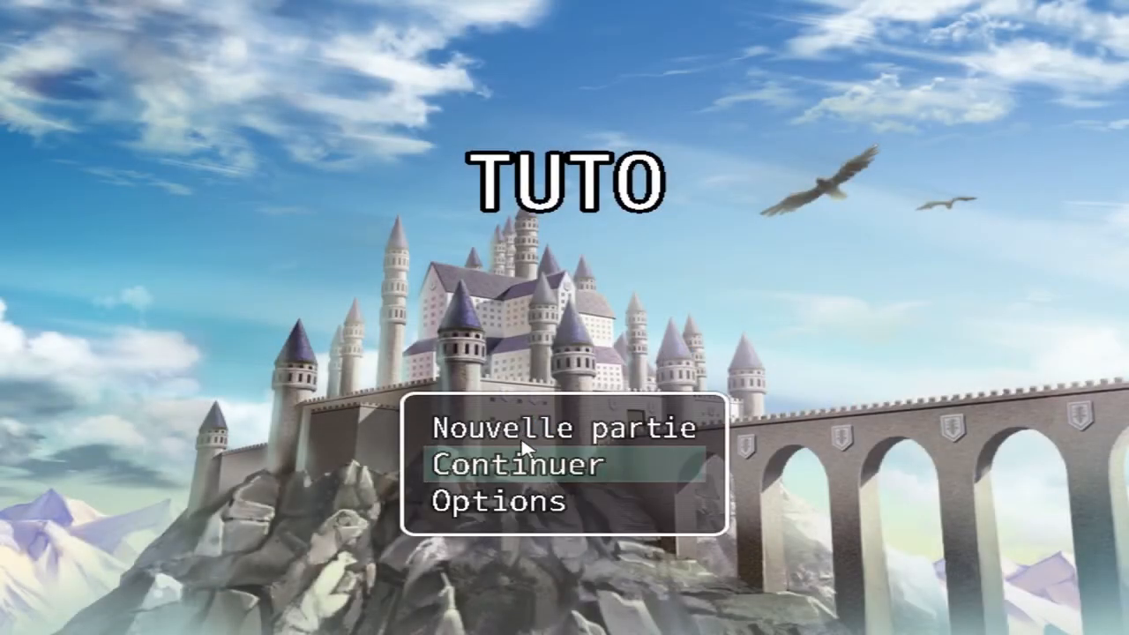
{"action": "left_click", "coordinate": [522, 431]}
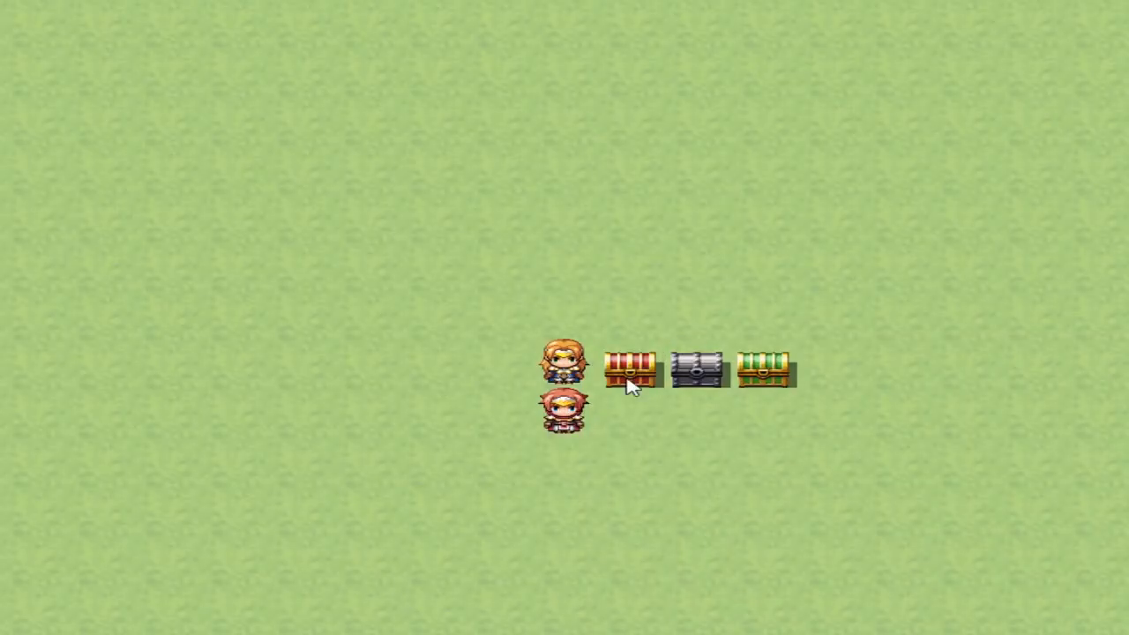
{"action": "left_click", "coordinate": [631, 386]}
{"action": "left_click", "coordinate": [683, 376]}
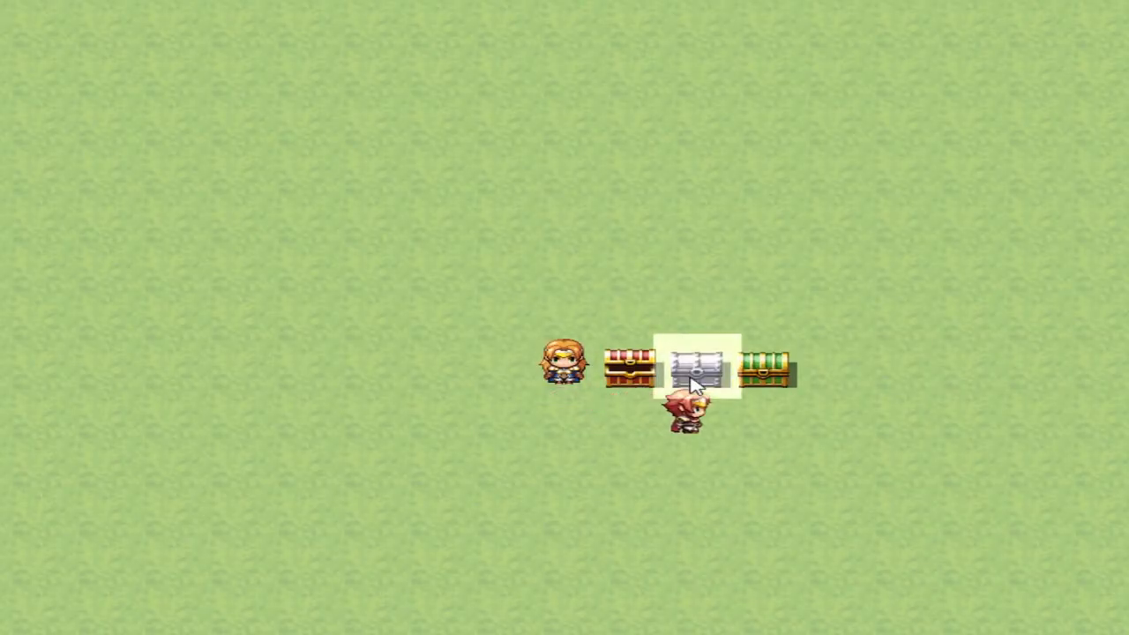
Consult the Pokédex through the blonde character, page from entry 001 to 003 with the orange flame, and exit through the red portal
{"action": "left_click", "coordinate": [570, 369]}
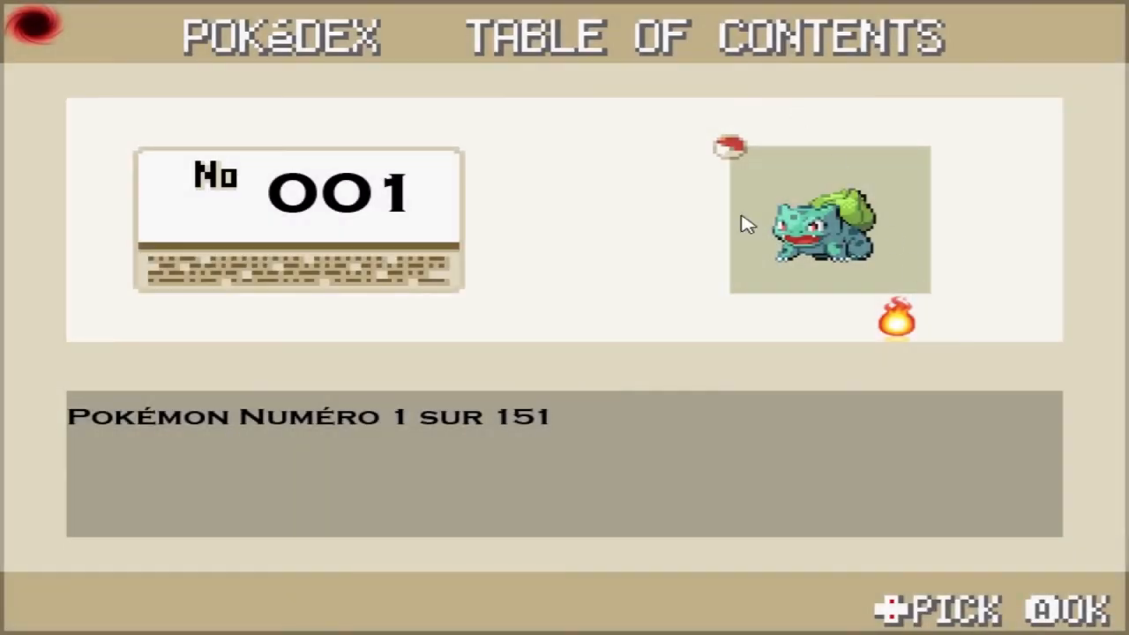
{"action": "left_click", "coordinate": [905, 334]}
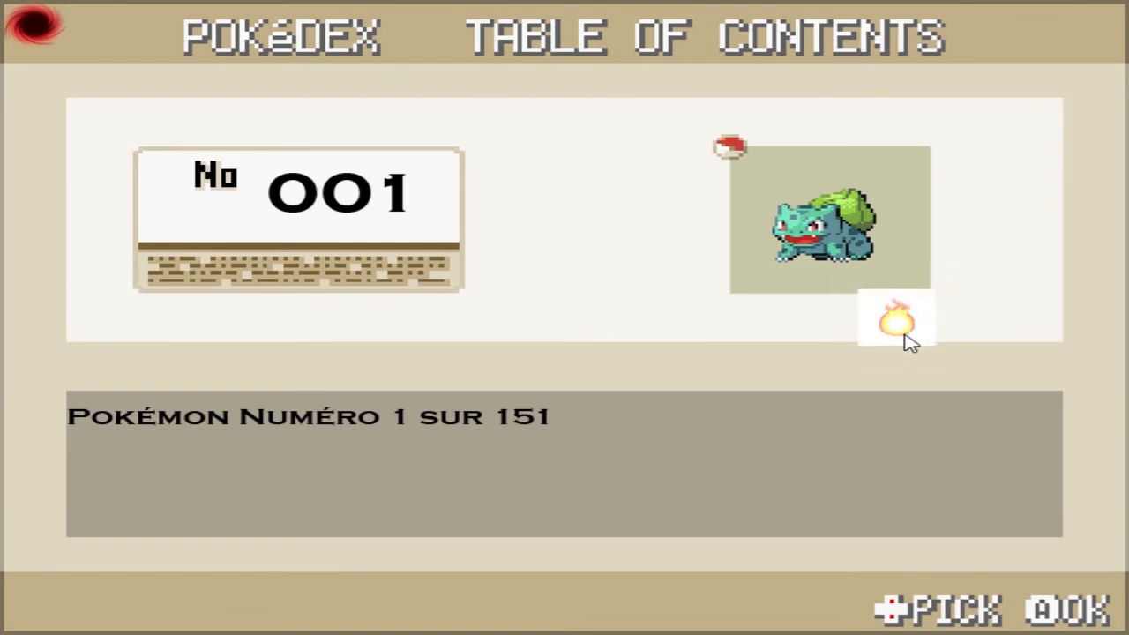
{"action": "left_click", "coordinate": [905, 331]}
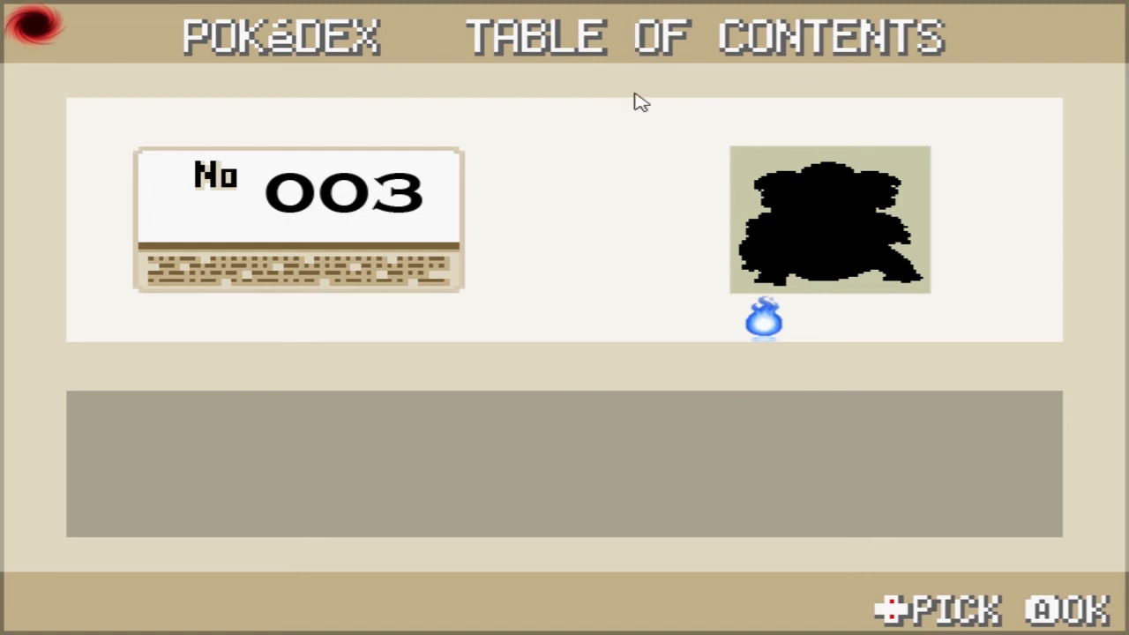
{"action": "left_click", "coordinate": [35, 23]}
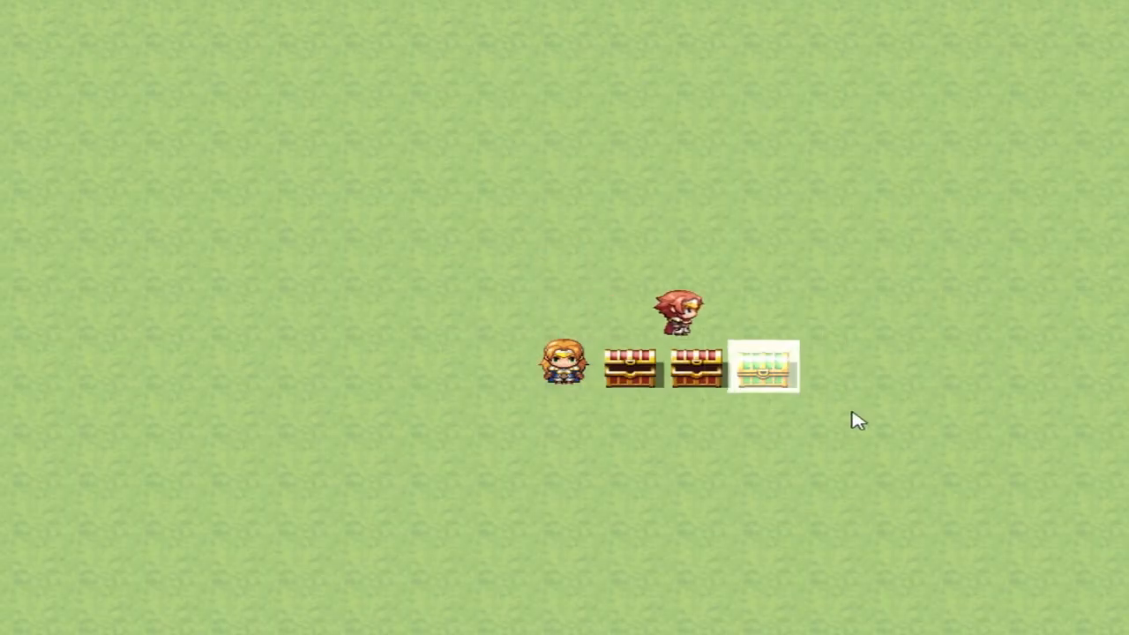
With the green chest opened, consult the Pokédex again through the blonde character, page to entry 003 and exit through the red portal
{"action": "left_click", "coordinate": [584, 372]}
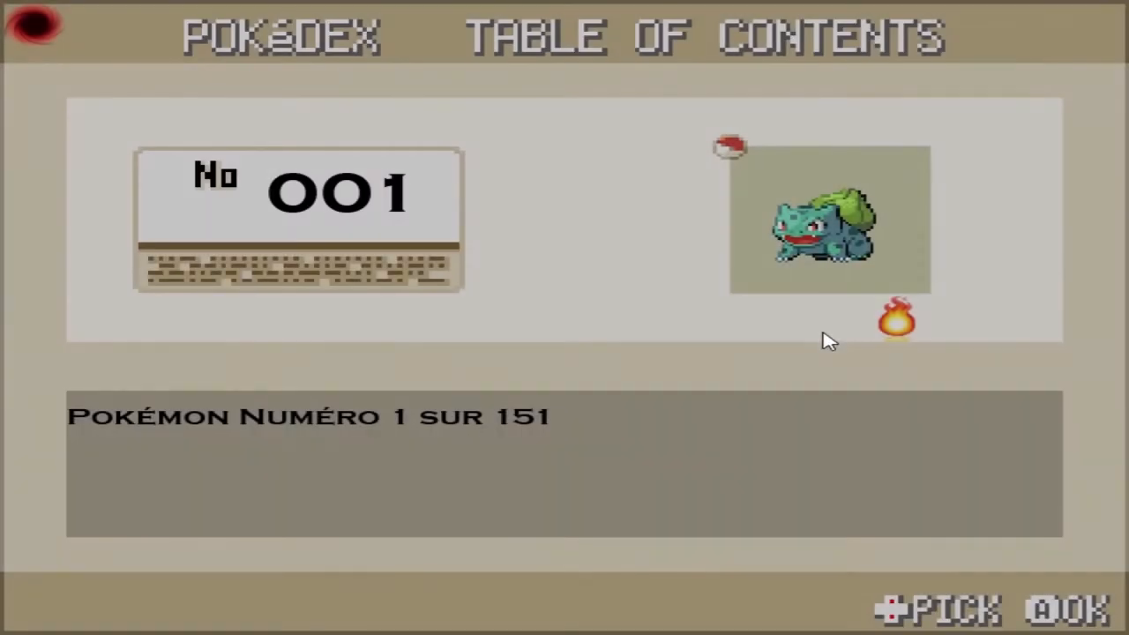
{"action": "left_click", "coordinate": [889, 327]}
{"action": "left_click", "coordinate": [898, 328]}
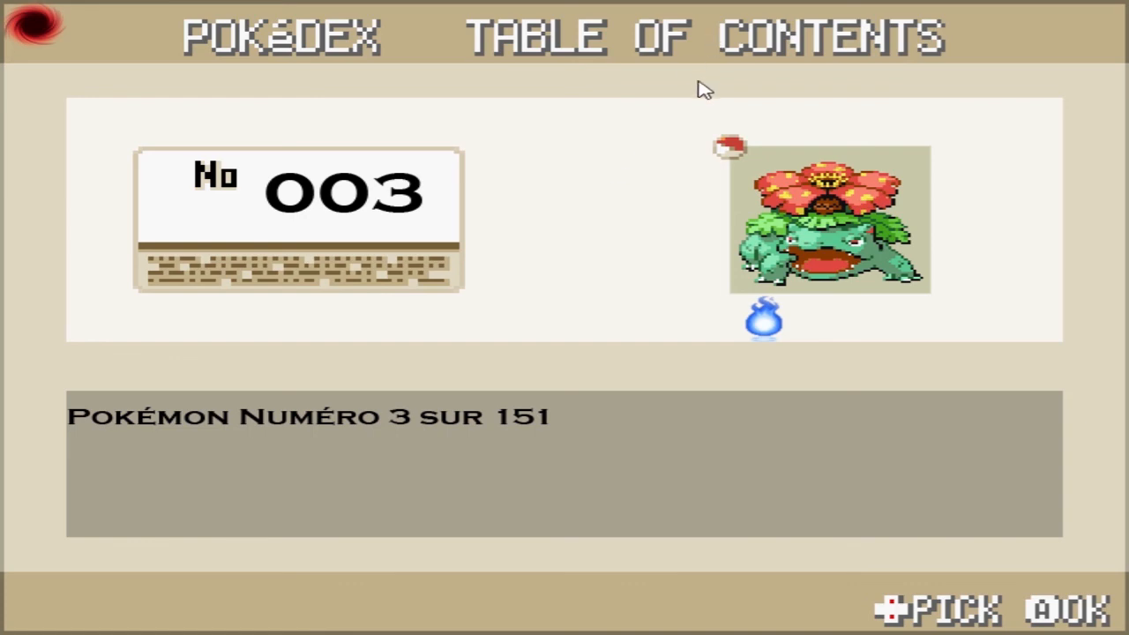
{"action": "left_click", "coordinate": [55, 27]}
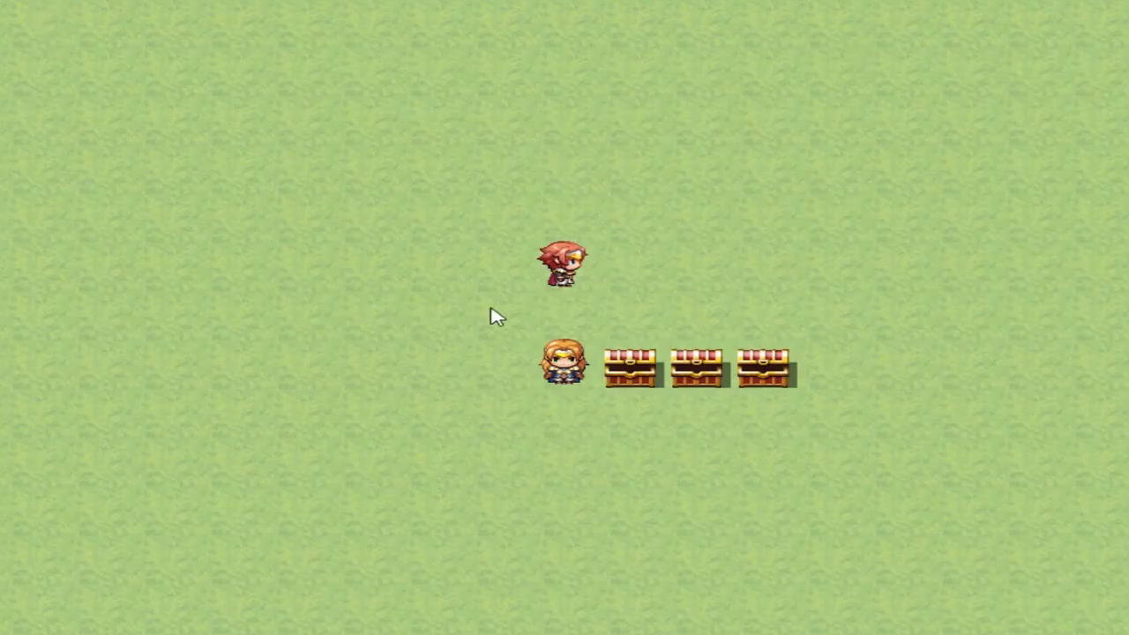
End the playtest and inspect the commands of the red chest event on the TUTO 1 : Pokedex RF/VF map
{"action": "left_click", "coordinate": [562, 413]}
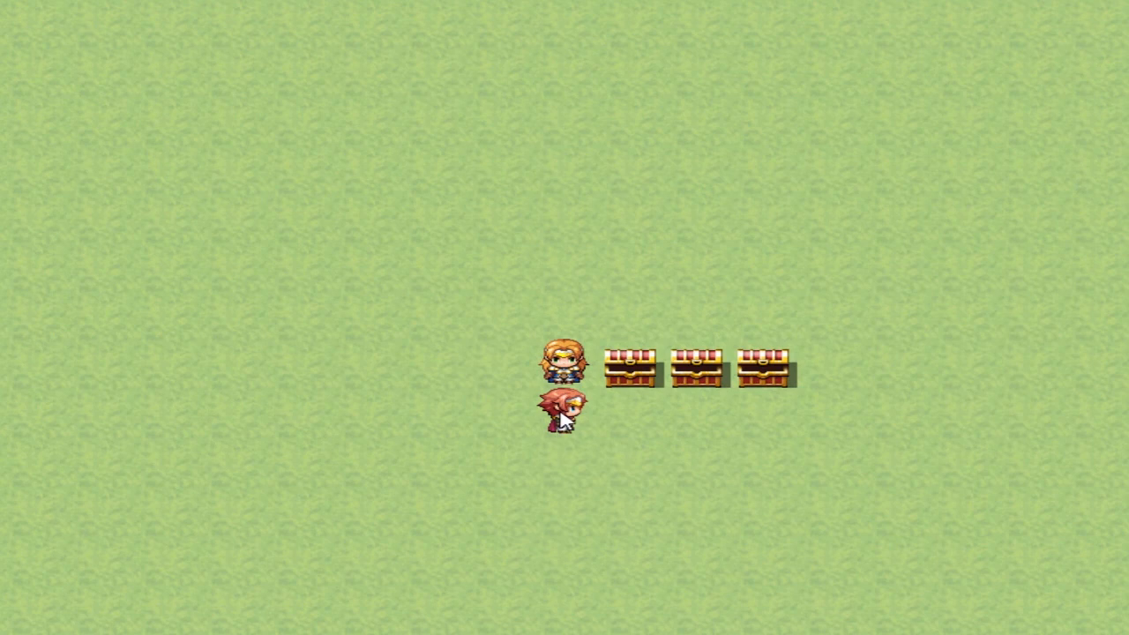
{"action": "left_click", "coordinate": [565, 459]}
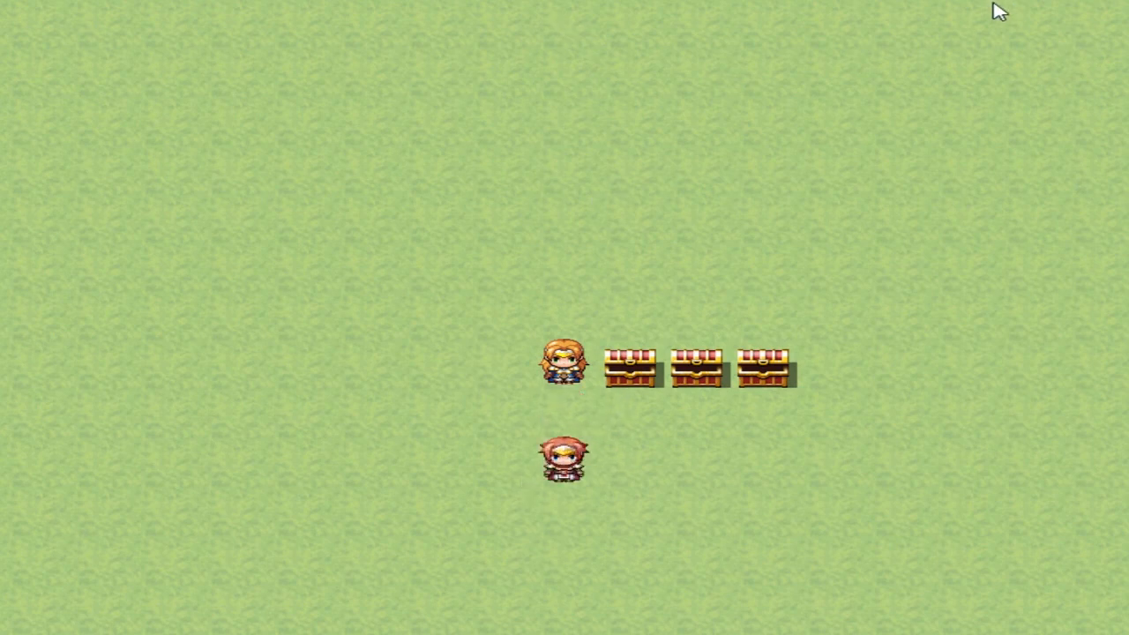
{"action": "left_click", "coordinate": [1110, 0]}
{"action": "double_click", "coordinate": [502, 326]}
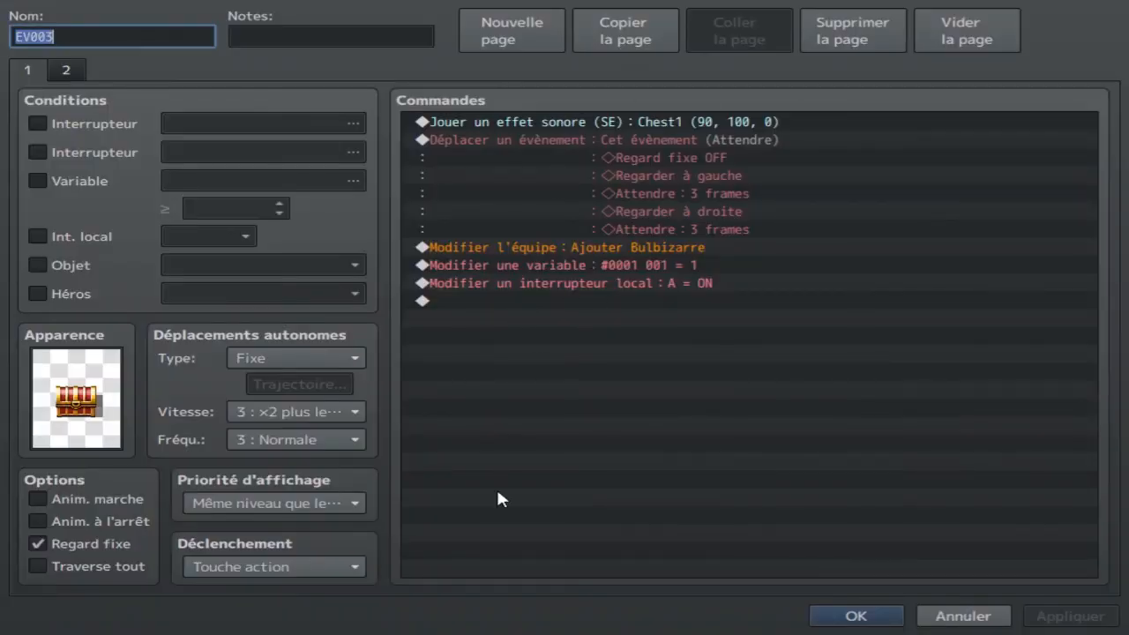
{"action": "left_click", "coordinate": [853, 617]}
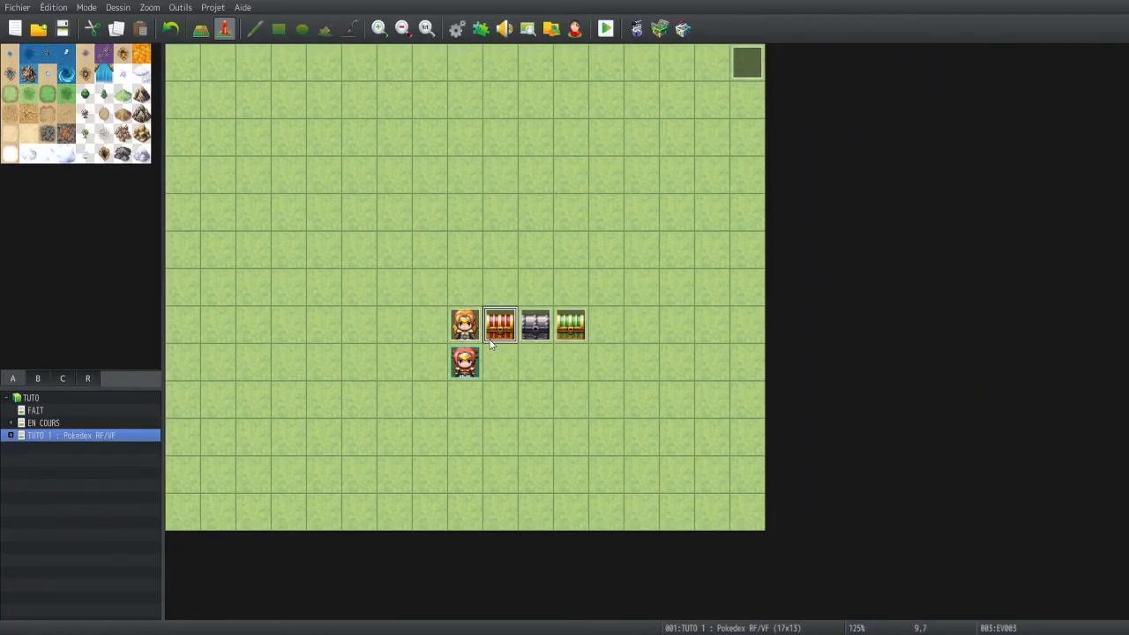